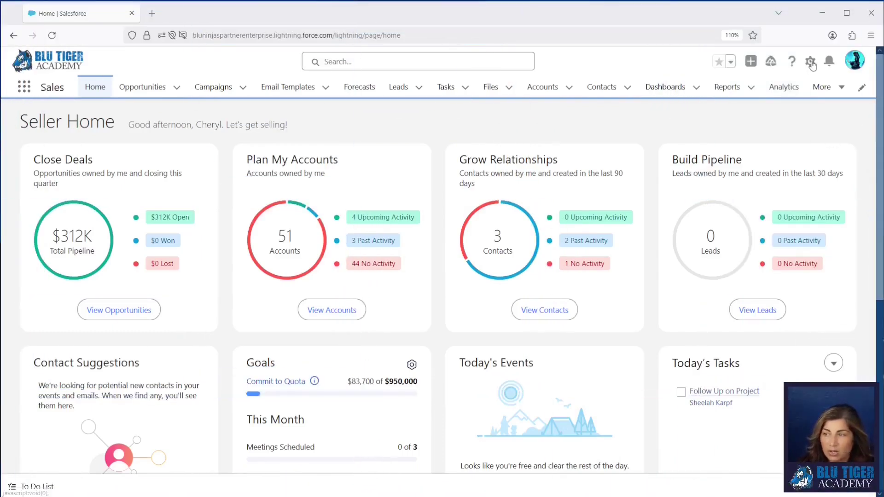
- Open Setup, find Call Insights with Quick Find 'call ins', and review the Automatic insights list
{"action": "left_click", "coordinate": [812, 63]}
{"action": "left_click", "coordinate": [751, 122]}
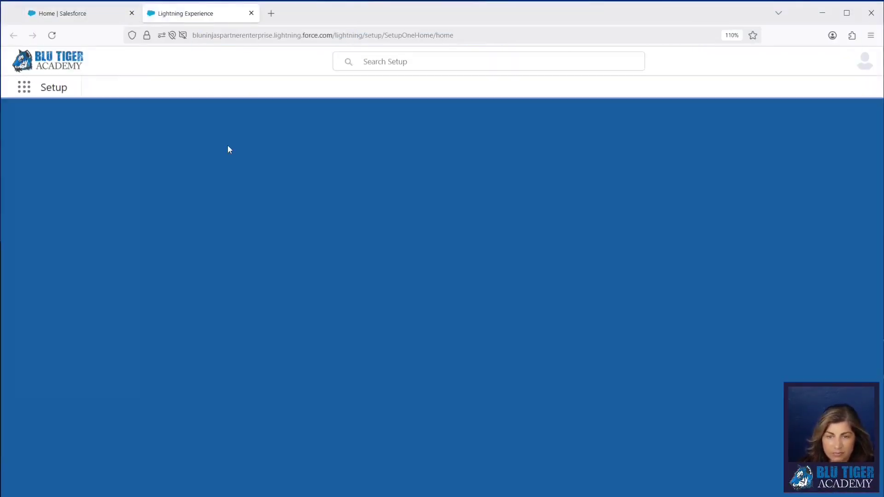
{"action": "type", "text": "call i"}
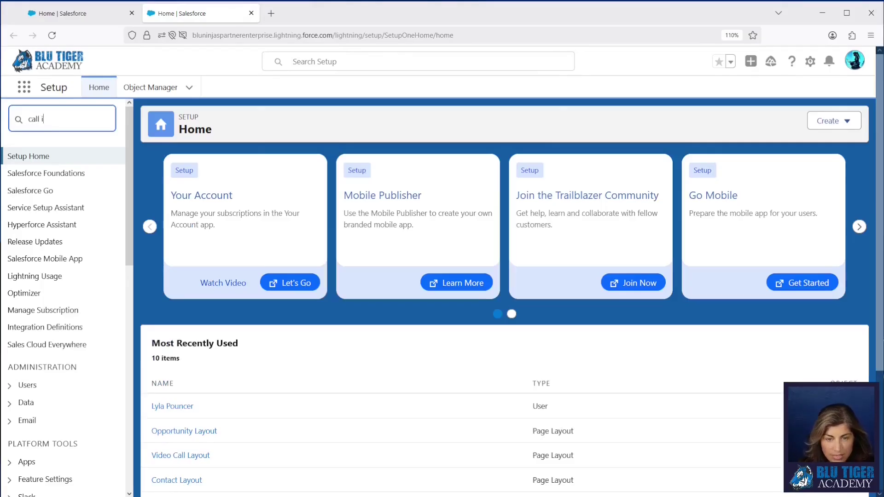
{"action": "type", "text": "ns"}
{"action": "left_click", "coordinate": [91, 222]}
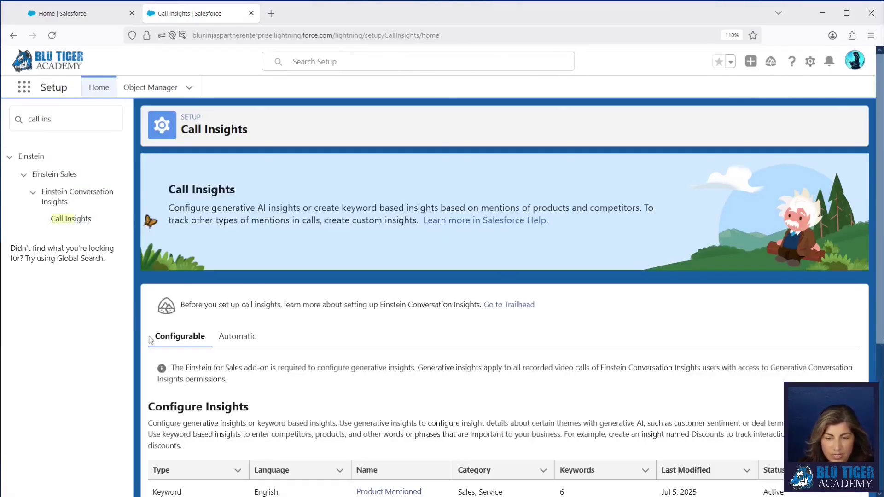
{"action": "left_click", "coordinate": [246, 345]}
{"action": "scroll", "coordinate": [334, 298], "scroll_direction": "down", "scroll_amount": 4}
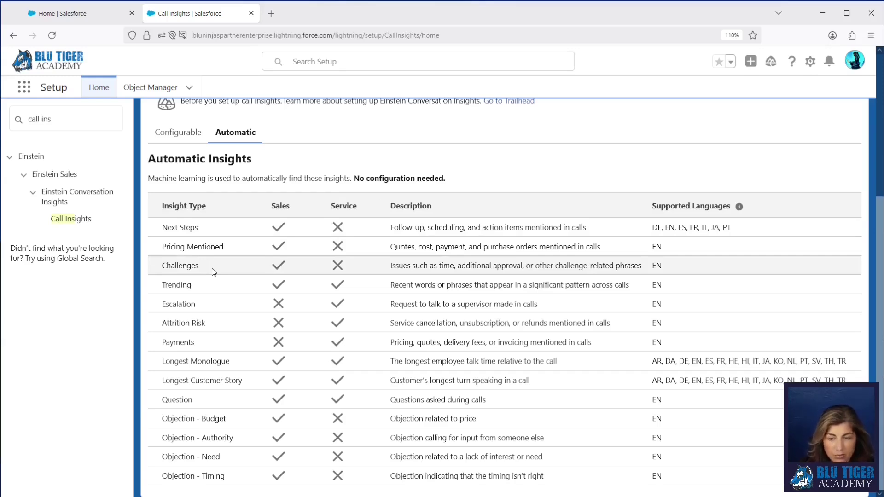
- Switch to the Configurable insights list and begin configuring a new insight
{"action": "left_click", "coordinate": [168, 141]}
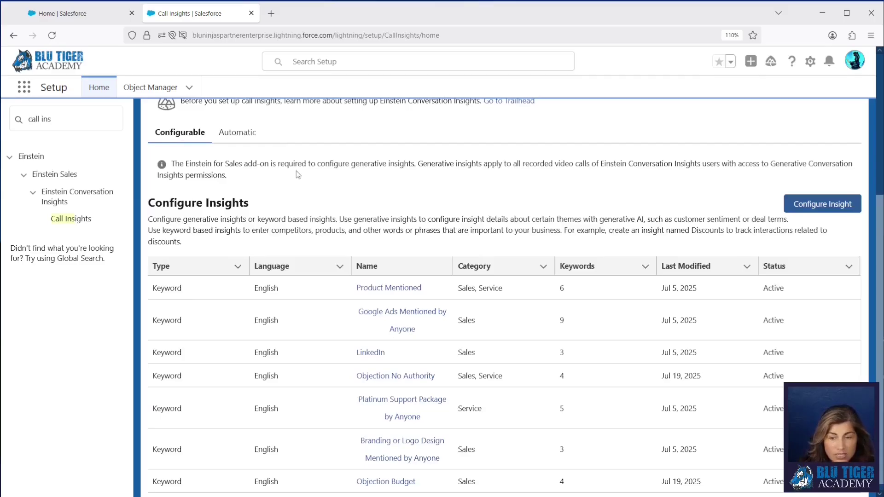
{"action": "left_click", "coordinate": [816, 203]}
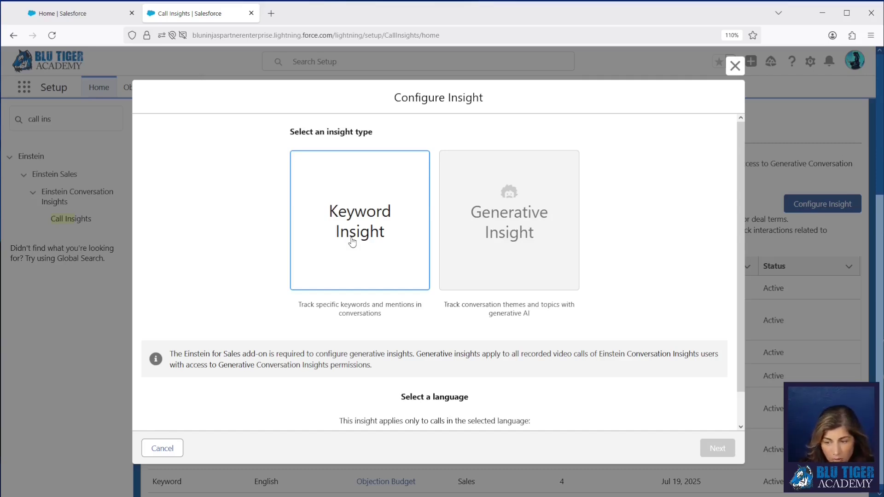
- Choose an English Keyword Insight of the Competitor type to reach its setup form
{"action": "left_click", "coordinate": [352, 243]}
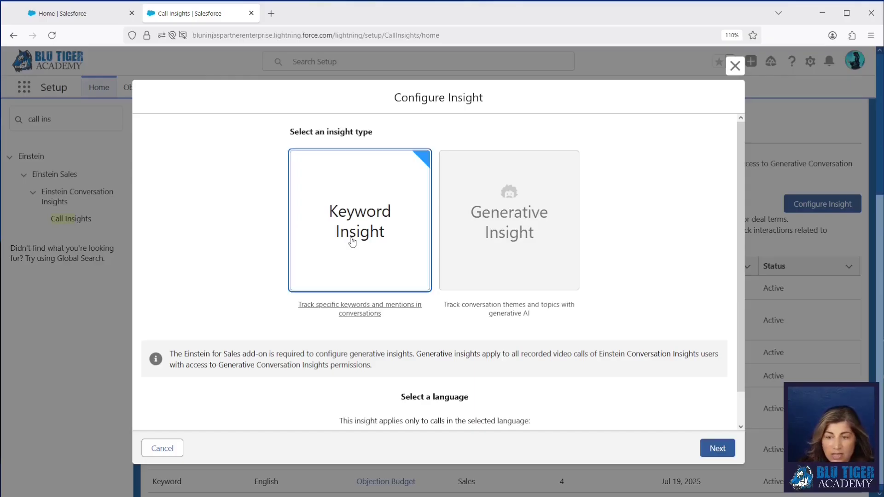
{"action": "scroll", "coordinate": [460, 257], "scroll_direction": "down", "scroll_amount": 1}
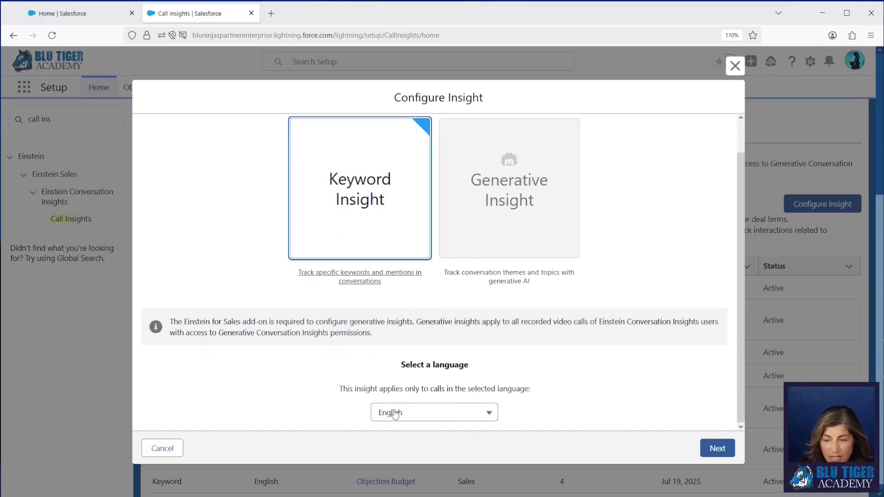
{"action": "left_click", "coordinate": [720, 449]}
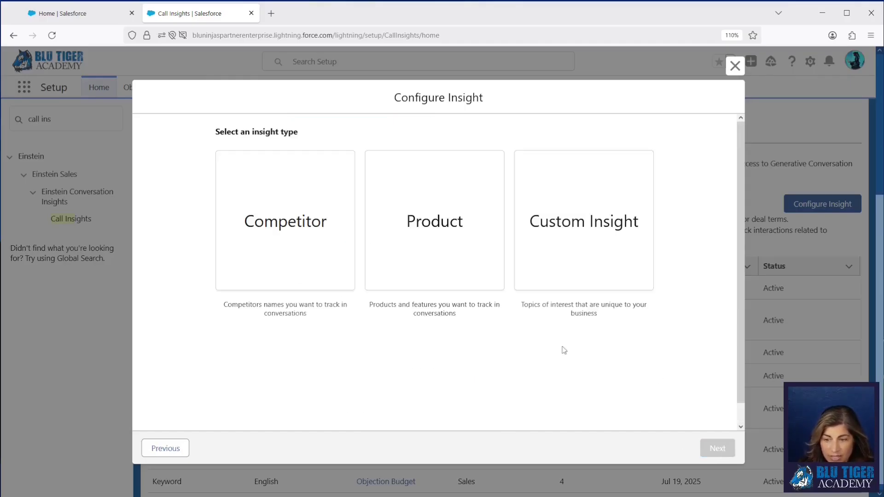
{"action": "left_click", "coordinate": [269, 231]}
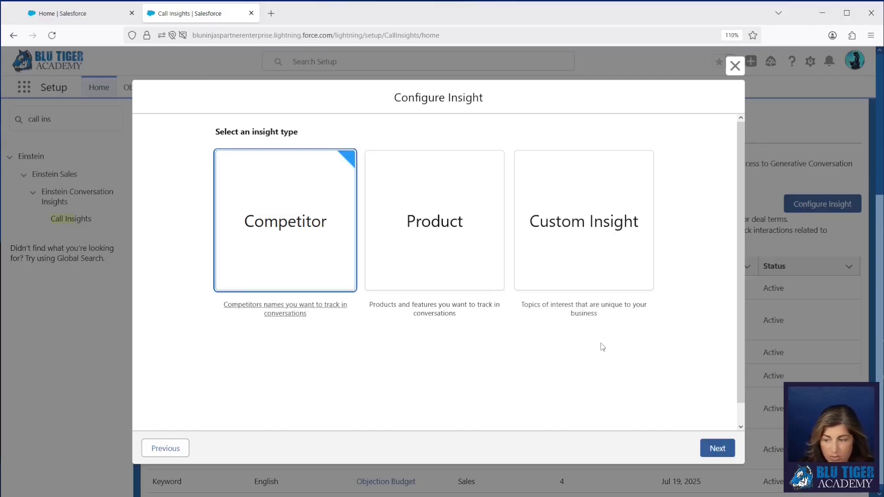
{"action": "left_click", "coordinate": [717, 449]}
- Set Said By to Anyone and keep Sales & Service as the category
{"action": "left_click", "coordinate": [201, 199]}
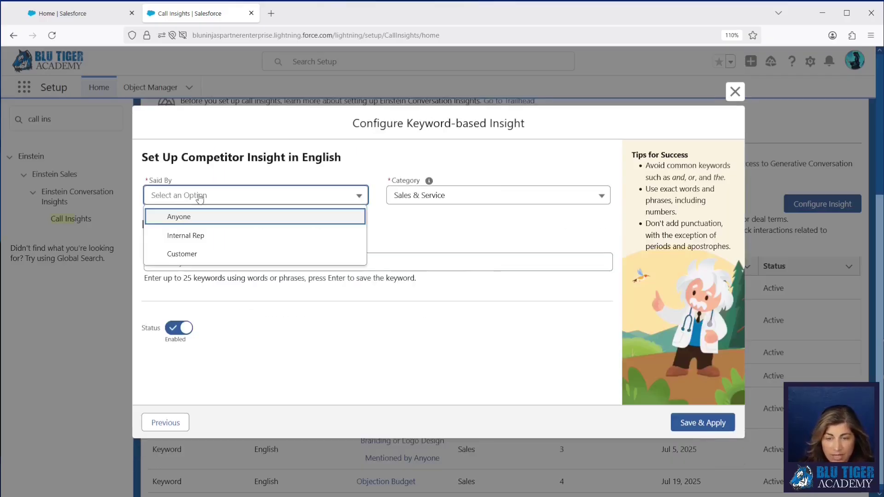
{"action": "left_click", "coordinate": [203, 221]}
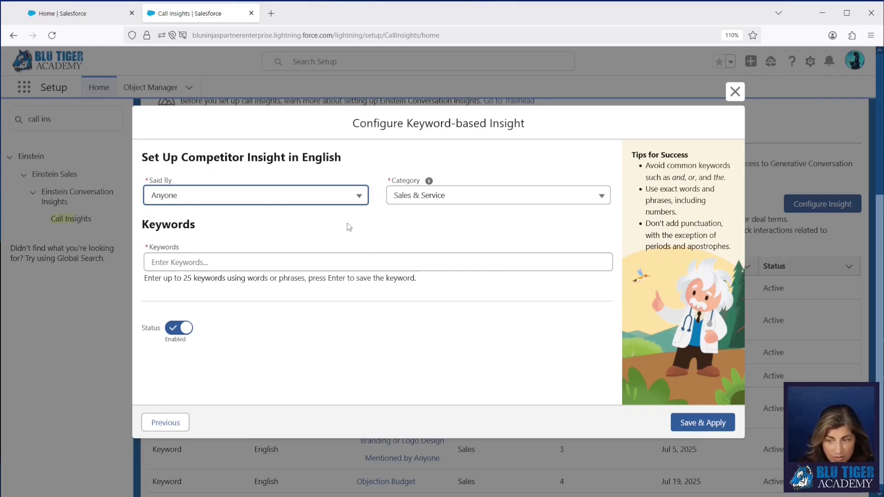
{"action": "left_click", "coordinate": [444, 204]}
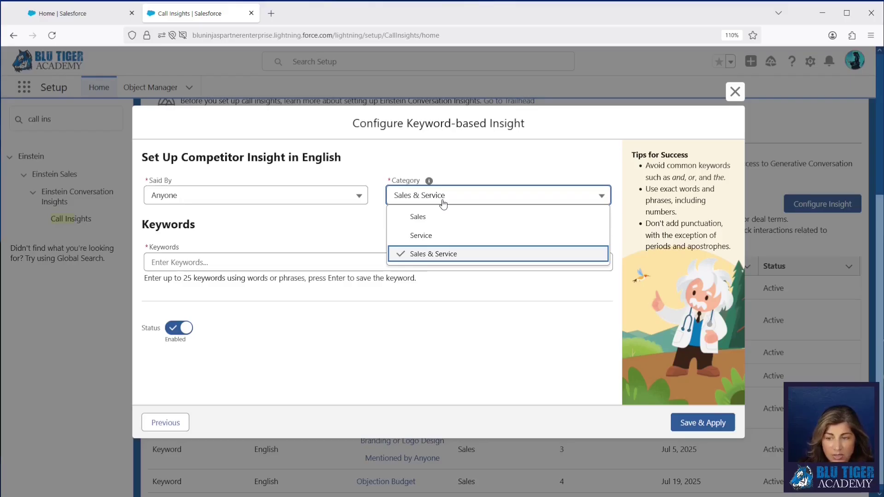
{"action": "left_click", "coordinate": [450, 169]}
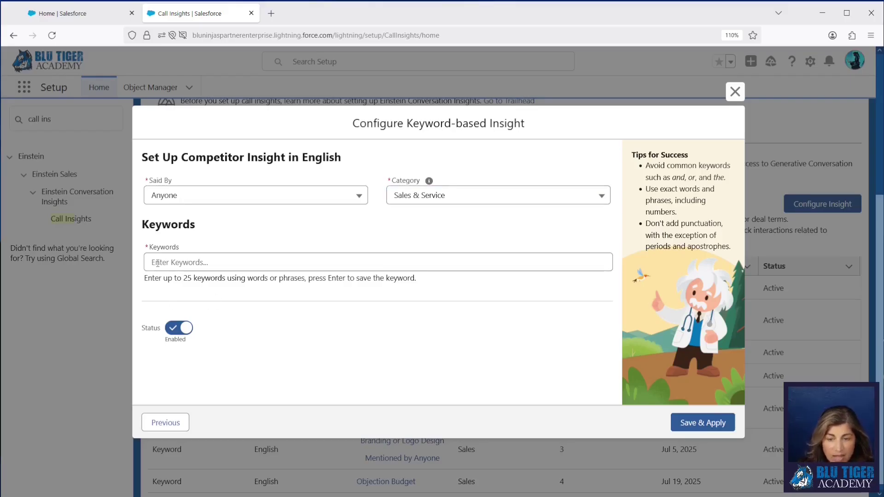
- Add keywords HawkSEM, Directive, KlientBoost, Power Digital Marketing and Red Antler, noting the 25-keyword limit
{"action": "left_click", "coordinate": [195, 264]}
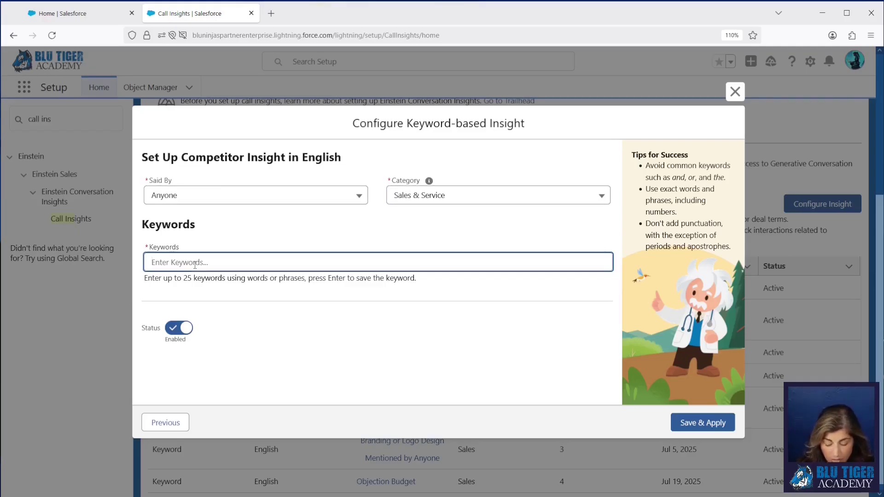
{"action": "key", "text": "Return"}
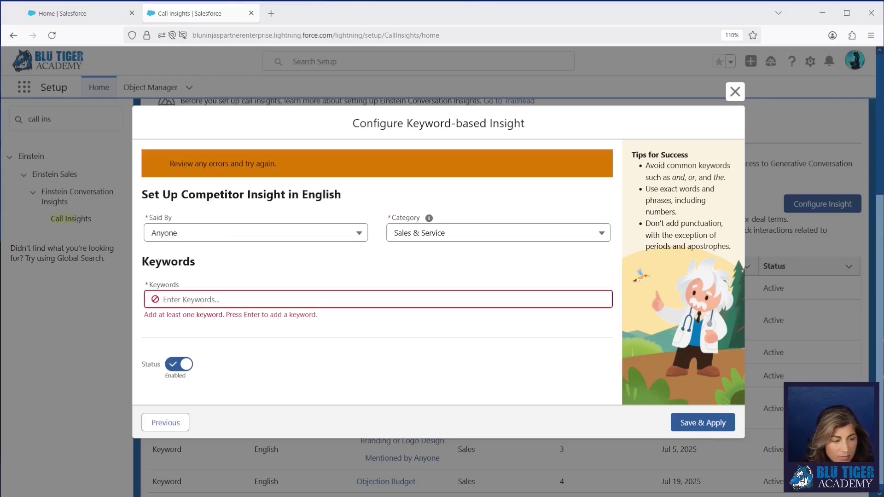
{"action": "left_click", "coordinate": [193, 299]}
{"action": "type", "text": "HawkSEM"}
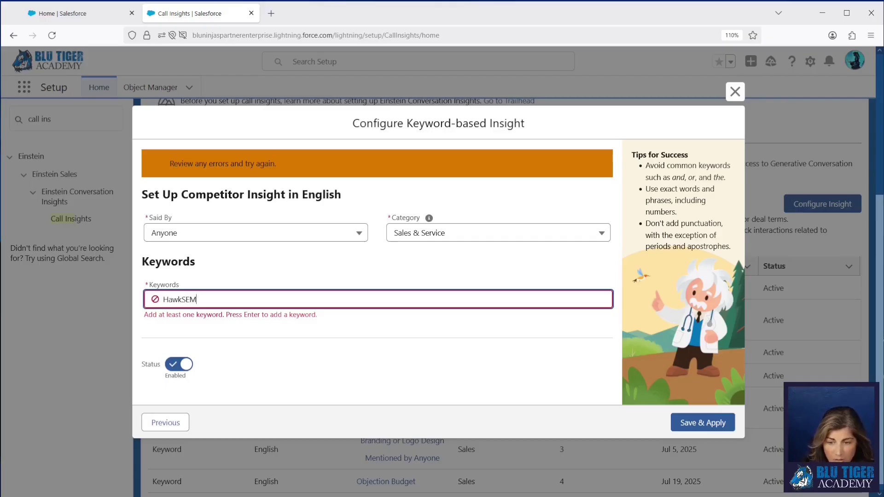
{"action": "key", "text": "Return"}
{"action": "type", "text": "Directive"}
{"action": "key", "text": "Return"}
{"action": "type", "text": "KlientBoost"}
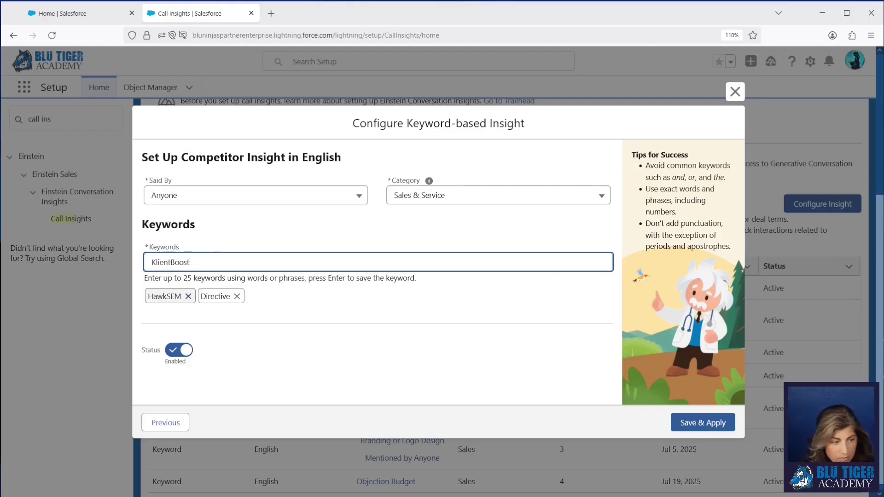
{"action": "key", "text": "Return"}
{"action": "type", "text": "Power Digital Marketing"}
{"action": "key", "text": "Return"}
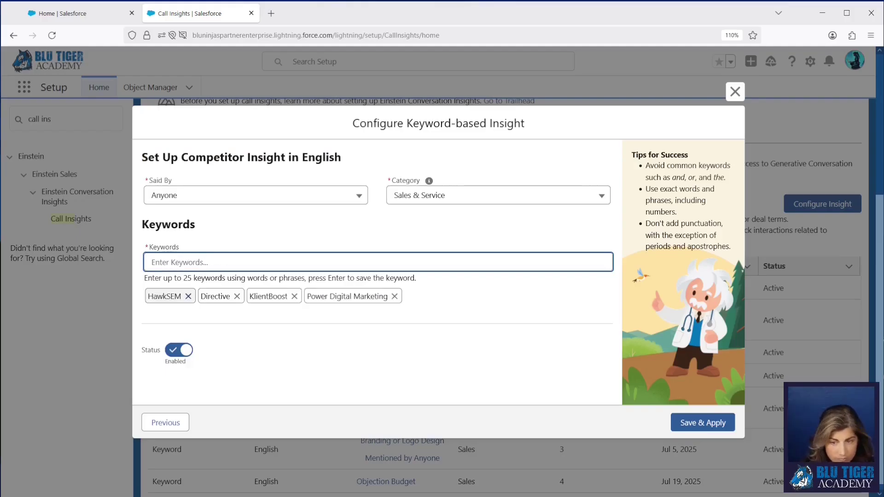
{"action": "type", "text": "Red Antler"}
{"action": "key", "text": "Return"}
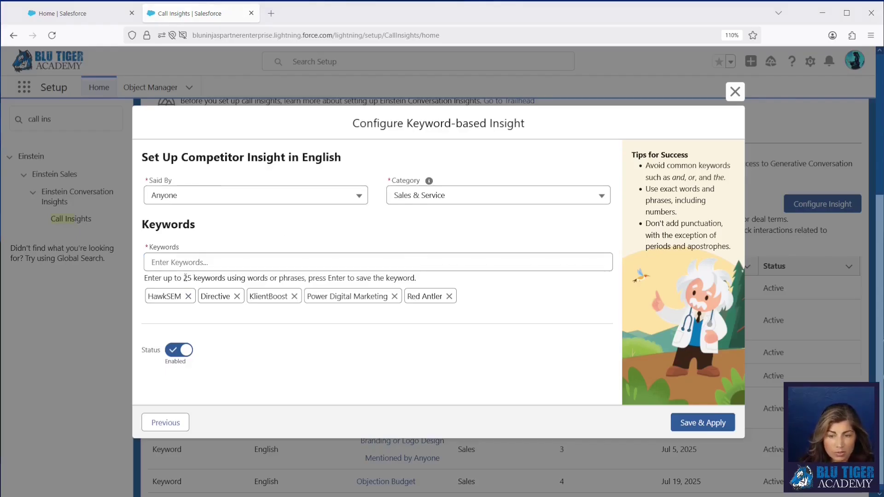
{"action": "left_click_drag", "start_coordinate": [183, 278], "coordinate": [226, 278]}
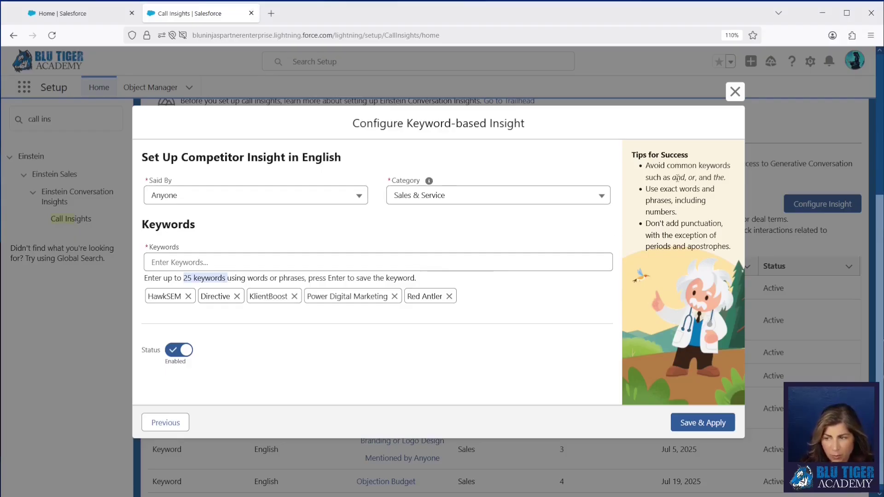
{"action": "left_click_drag", "start_coordinate": [673, 177], "coordinate": [728, 180]}
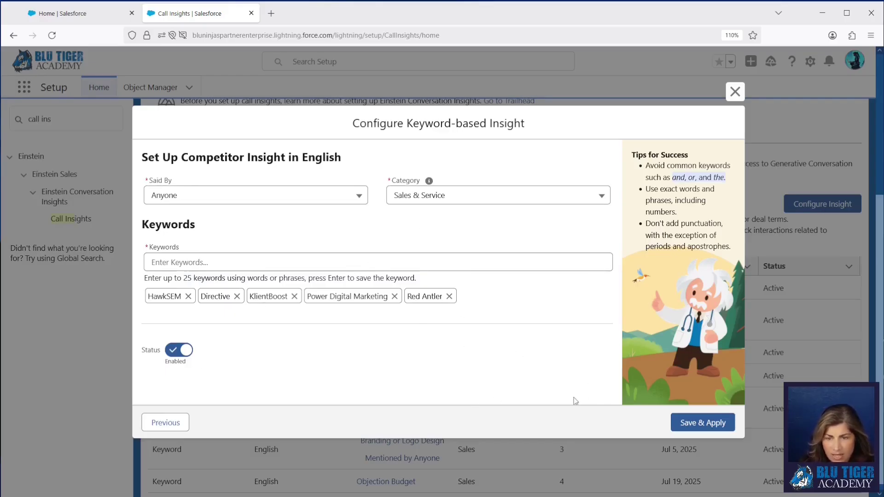
- Save and apply the Competitor Mentioned insight with its 5 keywords
{"action": "left_click", "coordinate": [692, 425]}
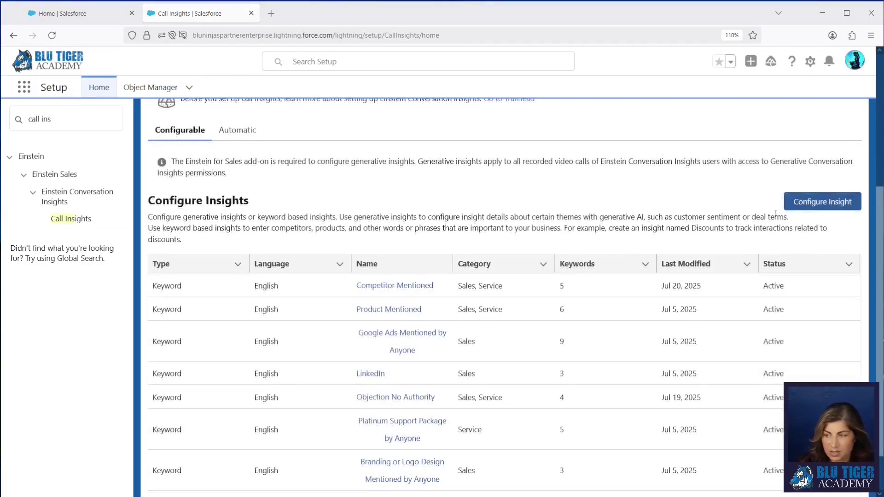
- Start a new custom keyword insight named 'ROI Questions'
{"action": "left_click", "coordinate": [822, 201]}
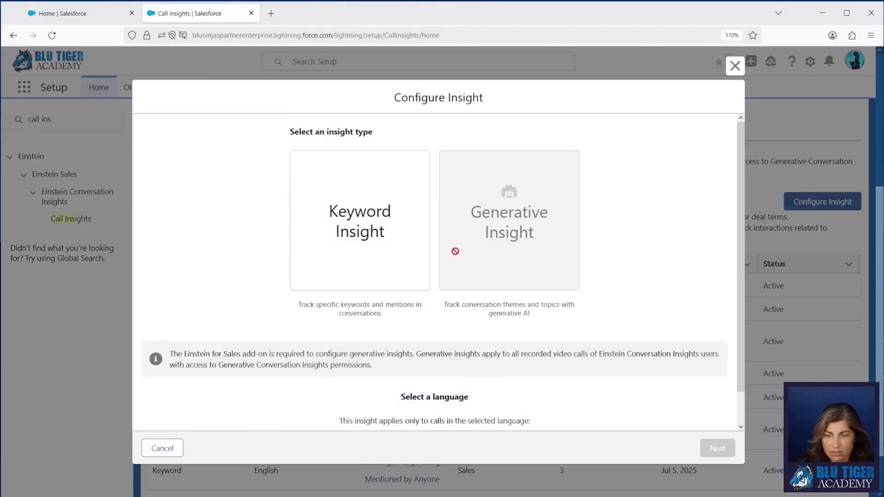
{"action": "left_click", "coordinate": [429, 250]}
{"action": "scroll", "coordinate": [427, 312], "scroll_direction": "down", "scroll_amount": 1}
{"action": "left_click", "coordinate": [716, 448]}
{"action": "left_click", "coordinate": [715, 449]}
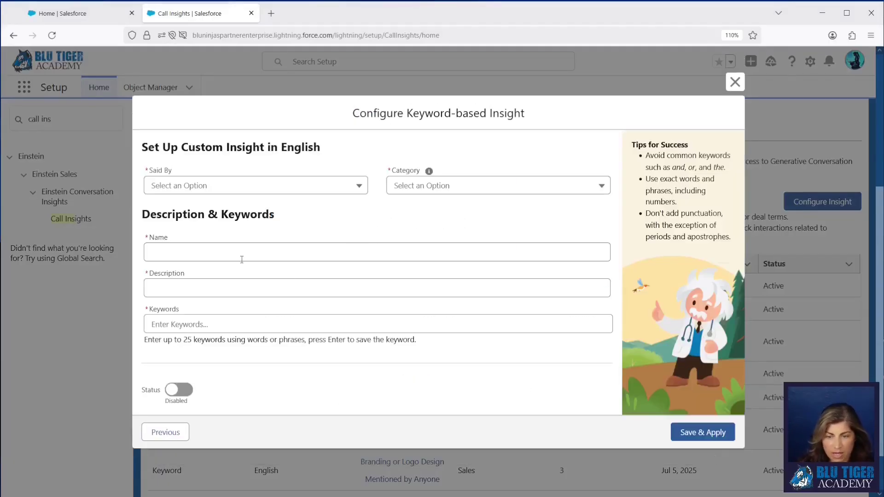
{"action": "left_click", "coordinate": [219, 257]}
{"action": "type", "text": "ROI Questions"}
{"action": "key", "text": "Return"}
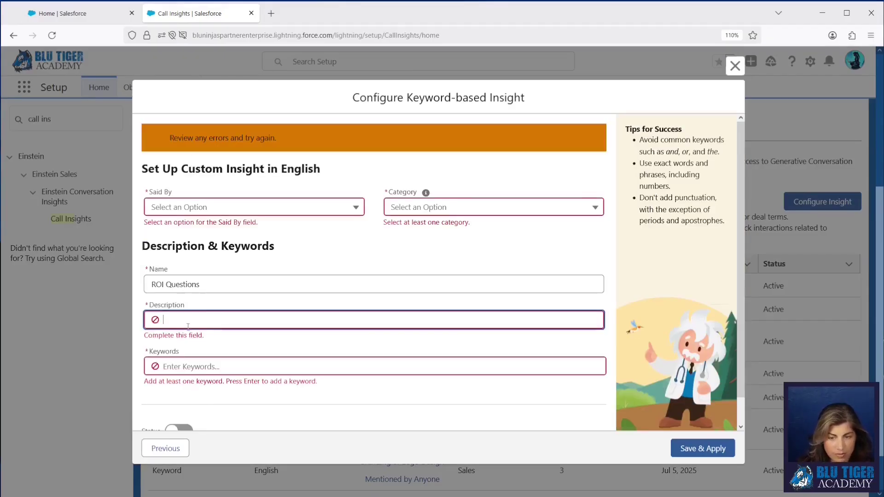
- Set Said By to Anyone, category to Sales, and paste in the ROI description
{"action": "left_click", "coordinate": [193, 207]}
{"action": "left_click", "coordinate": [177, 229]}
{"action": "left_click", "coordinate": [424, 209]}
{"action": "left_click", "coordinate": [424, 229]}
{"action": "left_click", "coordinate": [202, 322]}
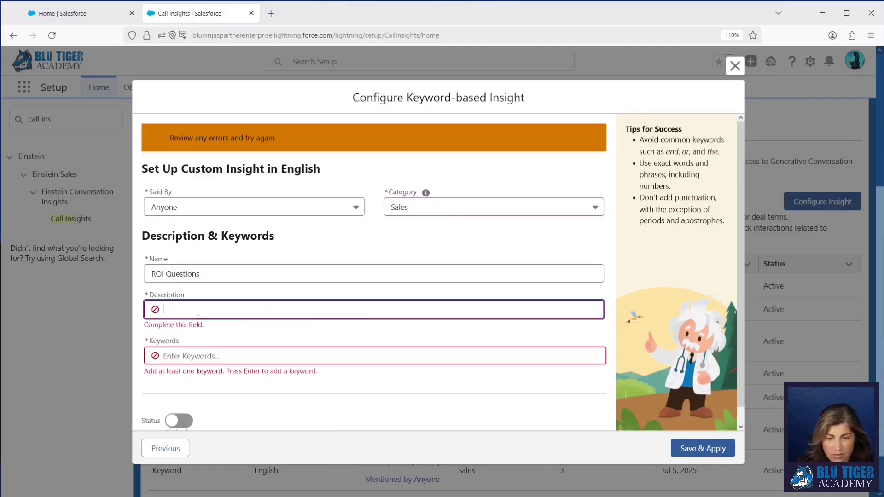
{"action": "type", "text": "Track when prospects ask about return on investment, outcomes, or measurable impact"}
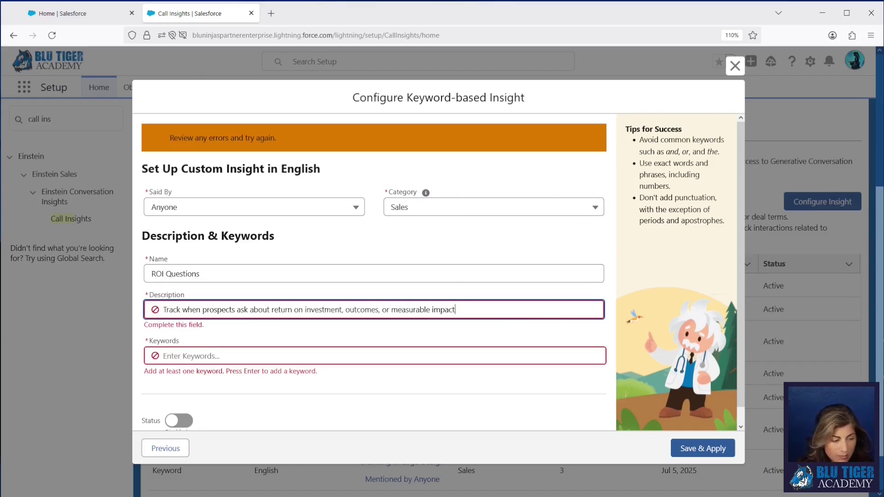
{"action": "key", "text": "Tab"}
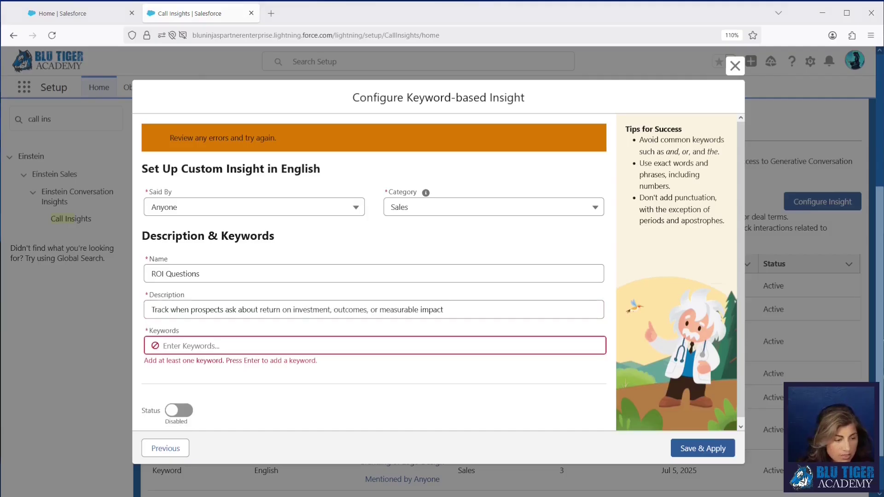
- Replace the rejected keyword 'how do you track results' with 'track results' and save the insight
{"action": "left_click", "coordinate": [193, 348]}
{"action": "type", "text": "how do you track results"}
{"action": "key", "text": "Return"}
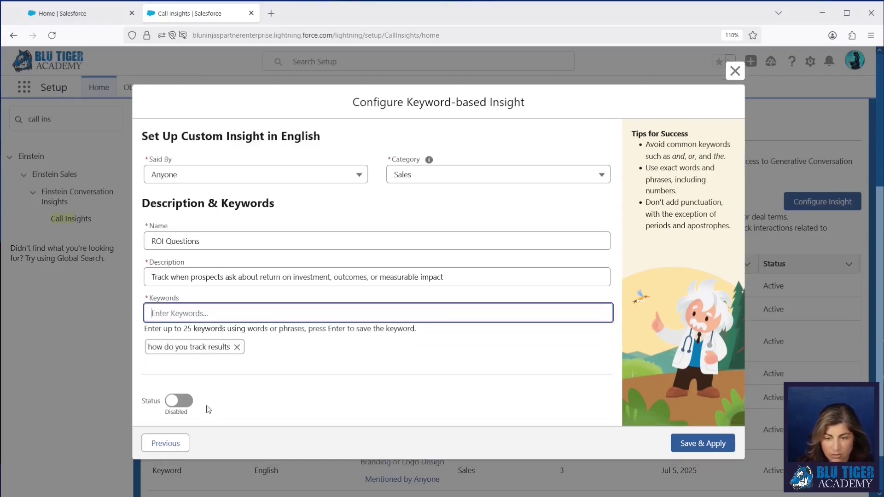
{"action": "left_click", "coordinate": [686, 444]}
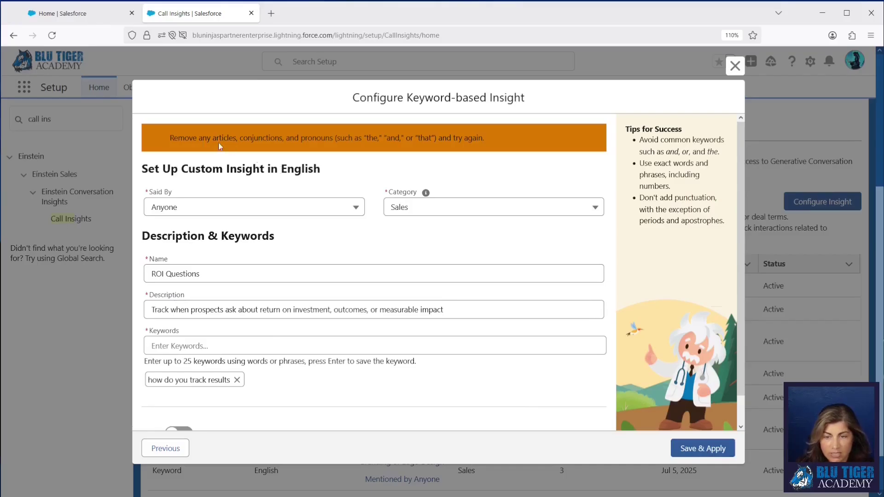
{"action": "left_click_drag", "start_coordinate": [159, 139], "coordinate": [507, 137]}
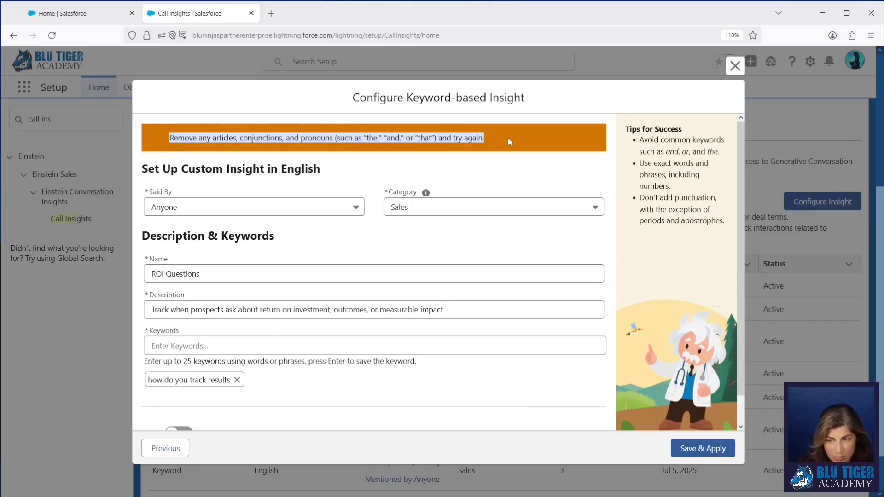
{"action": "left_click", "coordinate": [237, 381]}
{"action": "type", "text": "track results"}
{"action": "key", "text": "Return"}
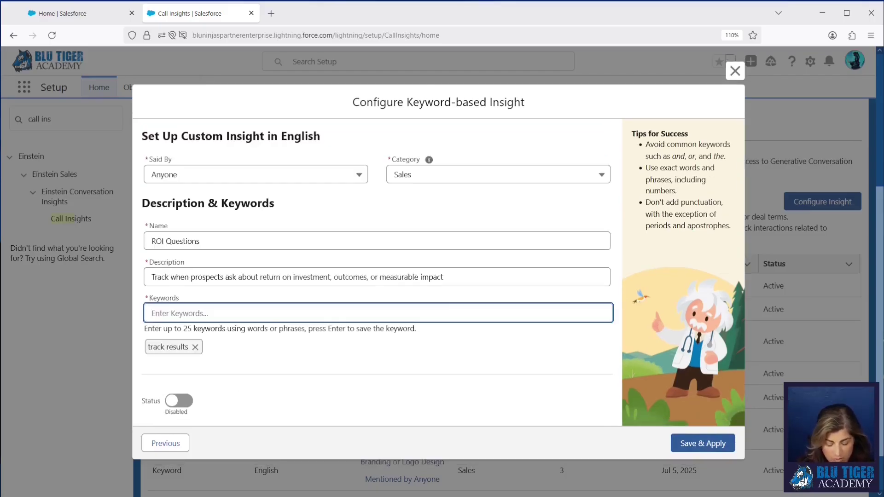
{"action": "left_click", "coordinate": [703, 444]}
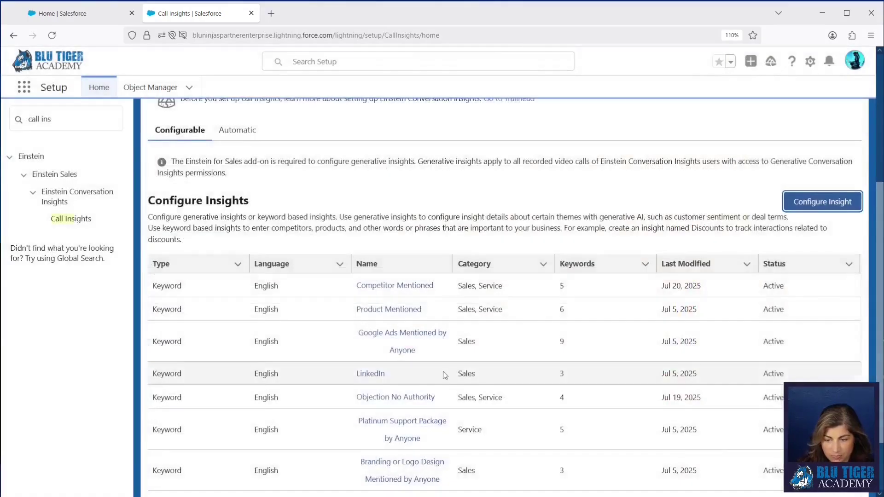
- Reopen ROI Questions, add 'measure success', 'ROI' and 'increase revenue', enable it, and save
{"action": "scroll", "coordinate": [445, 375], "scroll_direction": "down", "scroll_amount": 2}
{"action": "left_click", "coordinate": [379, 451]}
{"action": "left_click", "coordinate": [192, 312]}
{"action": "type", "text": "measure success"}
{"action": "key", "text": "Return"}
{"action": "type", "text": "ROI"}
{"action": "key", "text": "Return"}
{"action": "type", "text": "increase"}
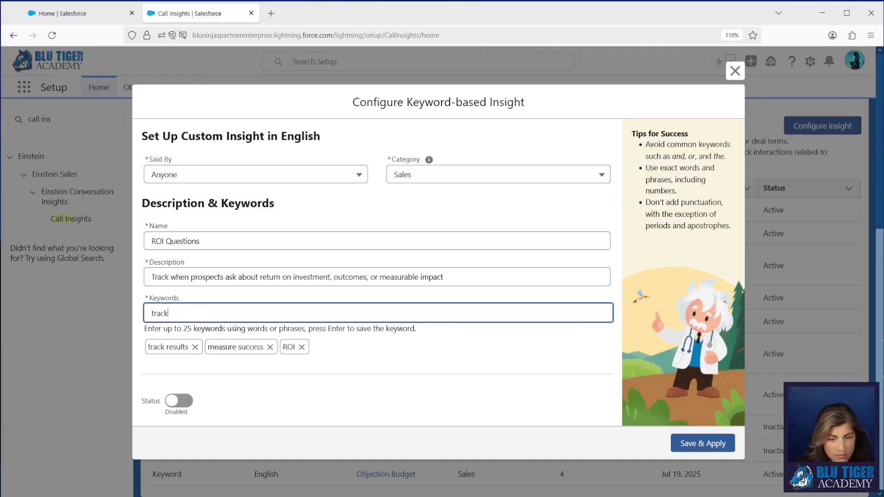
{"action": "type", "text": " revenue"}
{"action": "key", "text": "Return"}
{"action": "left_click", "coordinate": [177, 404]}
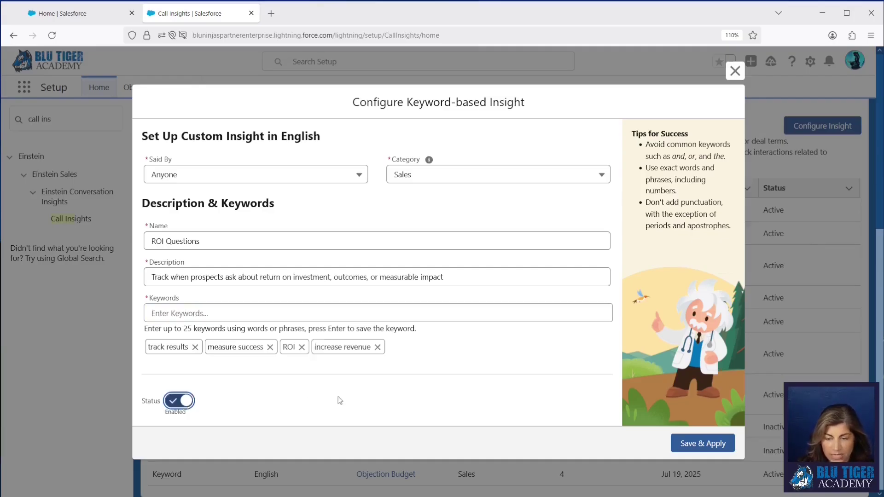
{"action": "left_click", "coordinate": [703, 445]}
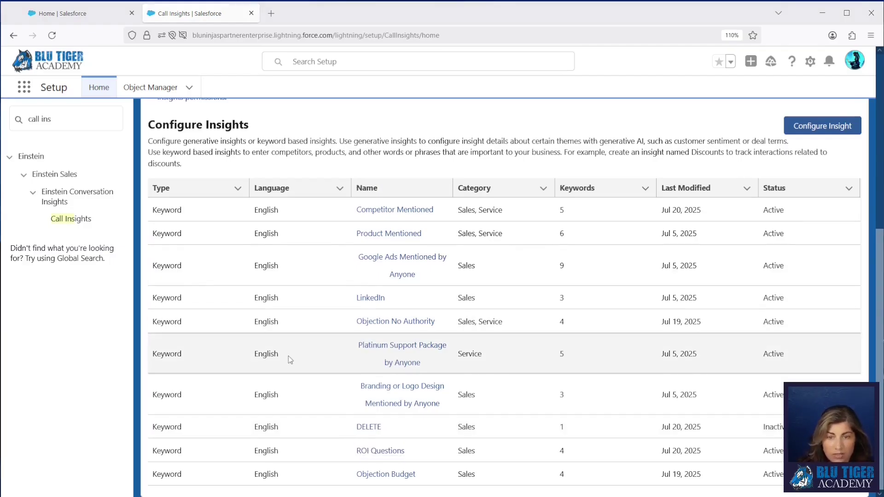
- Scroll the Call Insights list, then switch to the Home | Salesforce browser tab
{"action": "scroll", "coordinate": [288, 357], "scroll_direction": "up", "scroll_amount": 5}
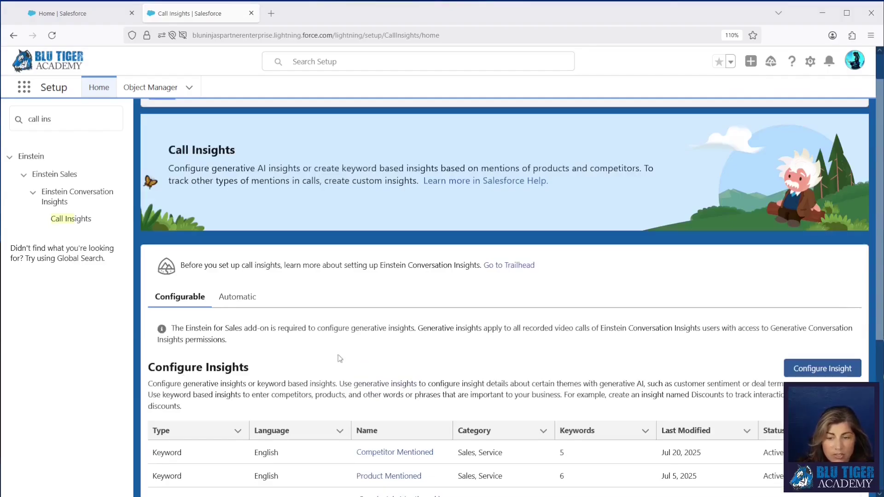
{"action": "scroll", "coordinate": [443, 384], "scroll_direction": "down", "scroll_amount": 3}
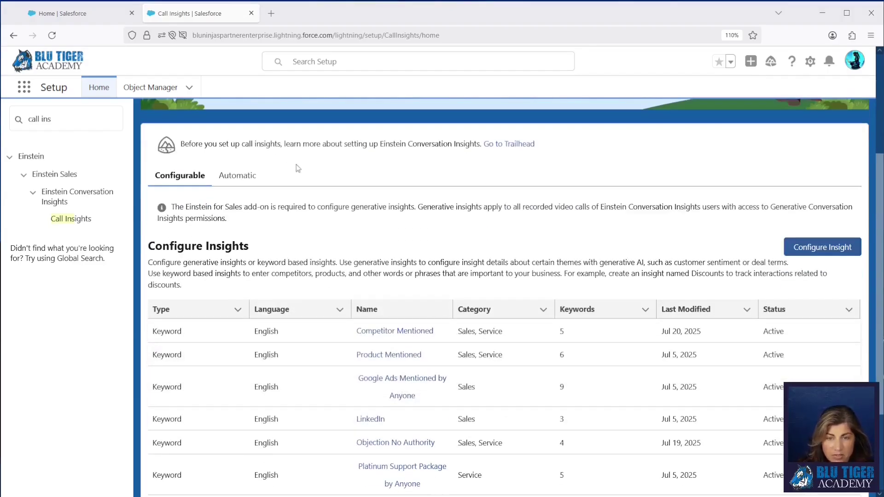
{"action": "left_click", "coordinate": [64, 16]}
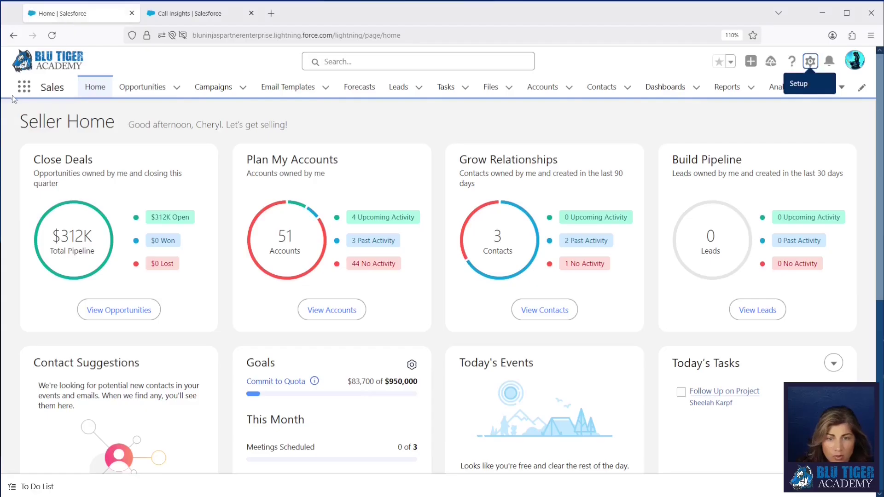
- Open Video Calls from the App Launcher and show the All Video Calls list view
{"action": "left_click", "coordinate": [26, 88]}
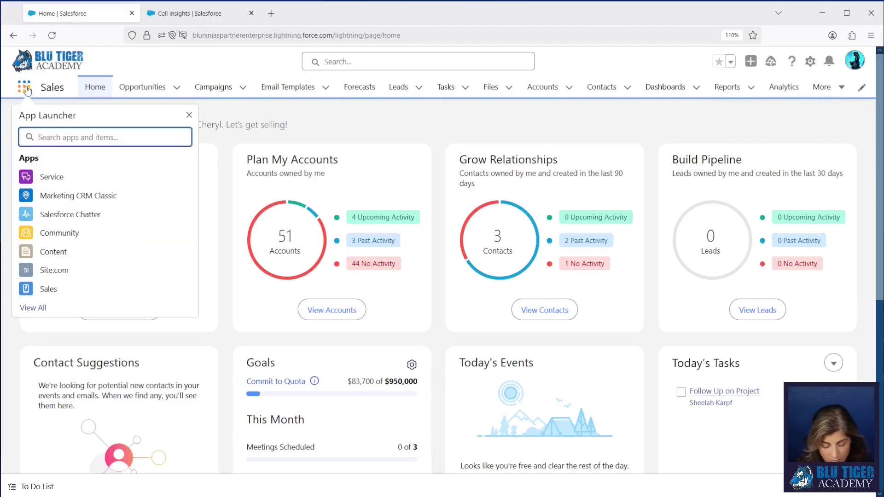
{"action": "type", "text": "video calls"}
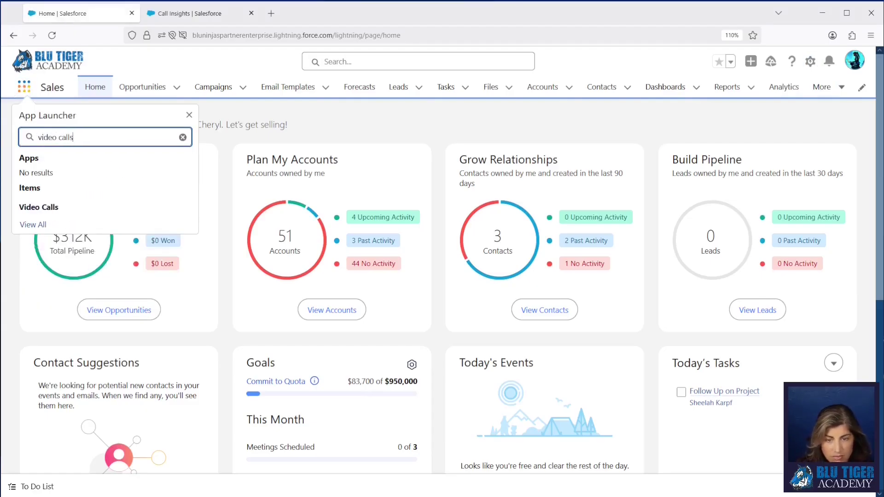
{"action": "left_click", "coordinate": [38, 208]}
{"action": "left_click", "coordinate": [130, 129]}
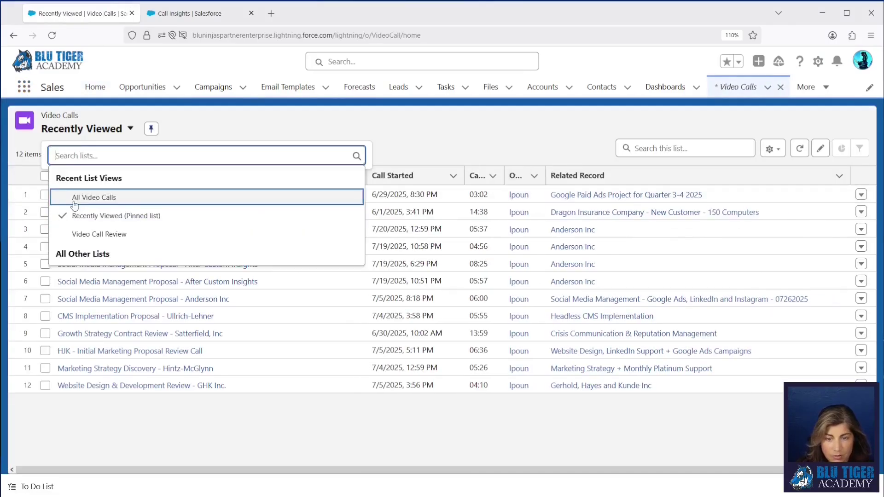
{"action": "left_click", "coordinate": [94, 198]}
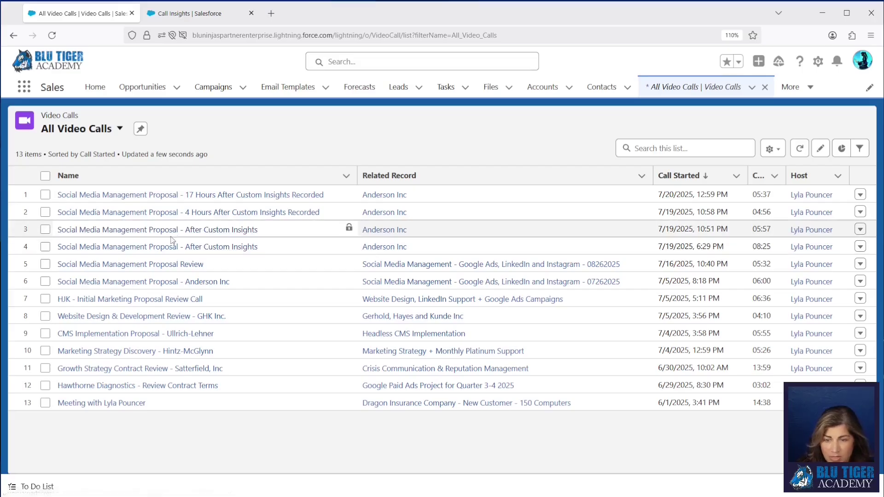
- Open the fourth, second and first video calls each in a new browser tab
{"action": "right_click", "coordinate": [144, 251]}
{"action": "left_click", "coordinate": [167, 257]}
{"action": "right_click", "coordinate": [196, 216]}
{"action": "left_click", "coordinate": [216, 223]}
{"action": "right_click", "coordinate": [222, 197]}
{"action": "left_click", "coordinate": [240, 206]}
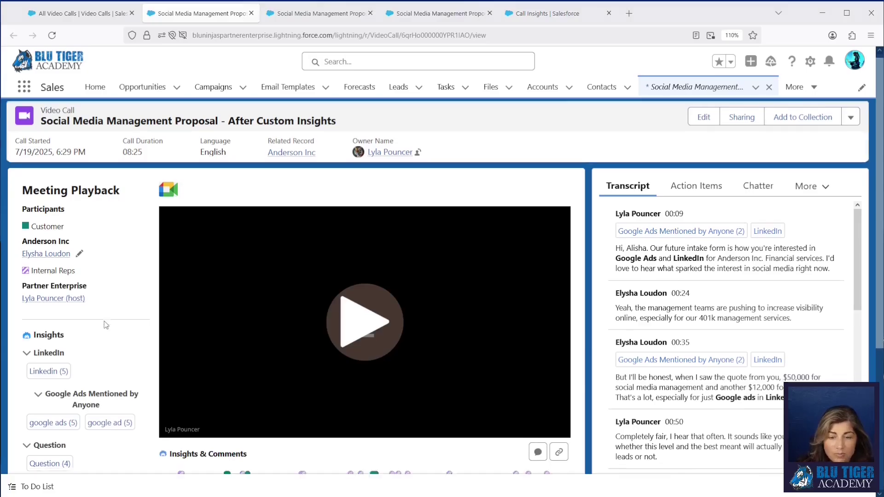
- Switch back to the Call Insights setup tab and display its Automatic insights list
{"action": "scroll", "coordinate": [106, 325], "scroll_direction": "down", "scroll_amount": 5}
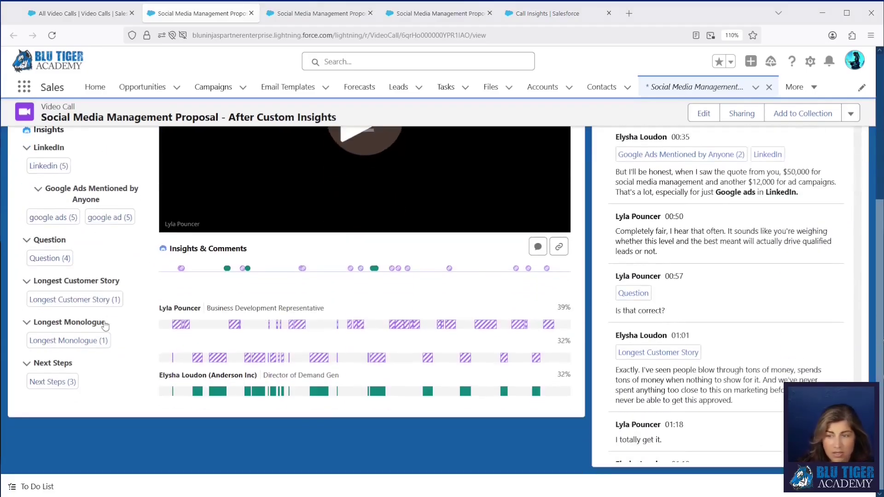
{"action": "left_click", "coordinate": [548, 14]}
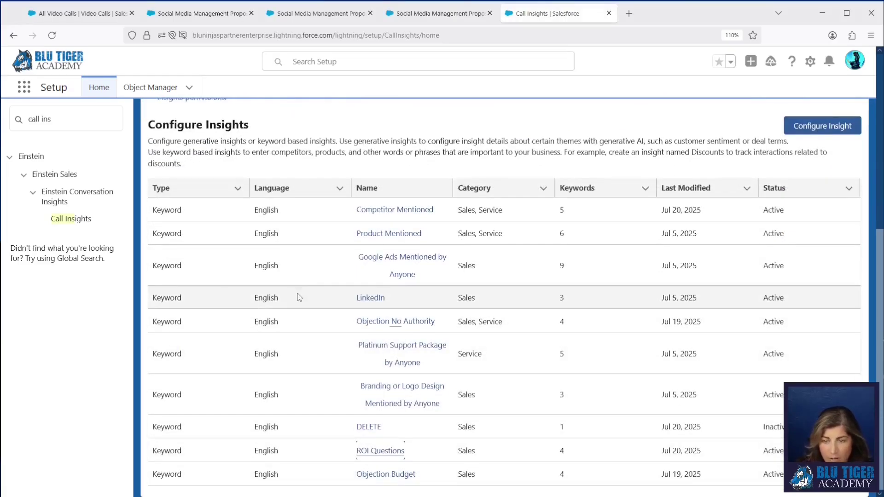
{"action": "scroll", "coordinate": [228, 267], "scroll_direction": "up", "scroll_amount": 4}
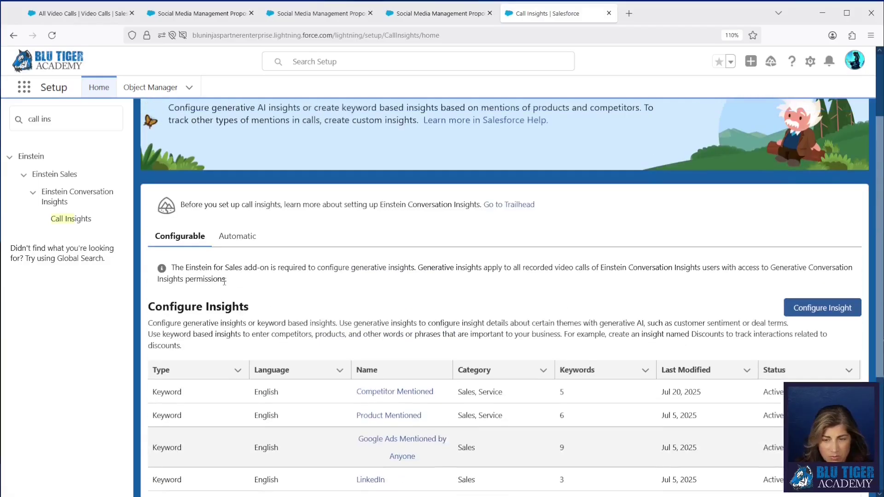
{"action": "left_click", "coordinate": [229, 243]}
{"action": "scroll", "coordinate": [264, 272], "scroll_direction": "down", "scroll_amount": 2}
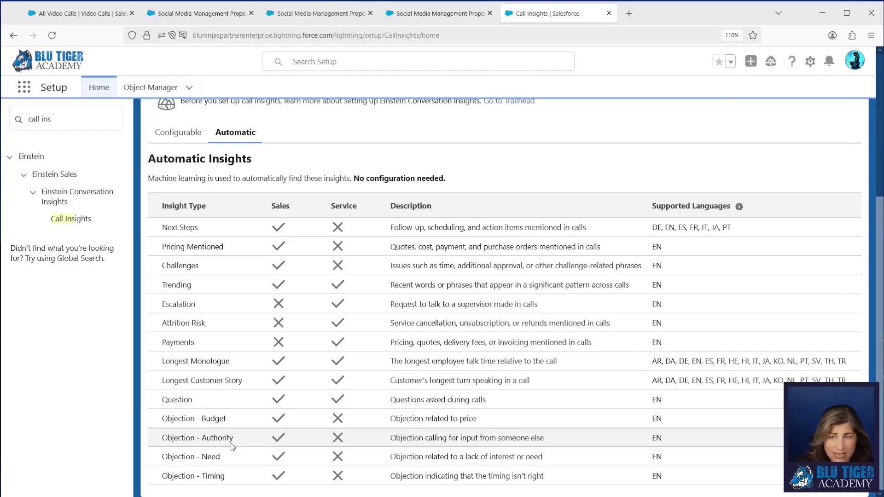
{"action": "left_click", "coordinate": [215, 15]}
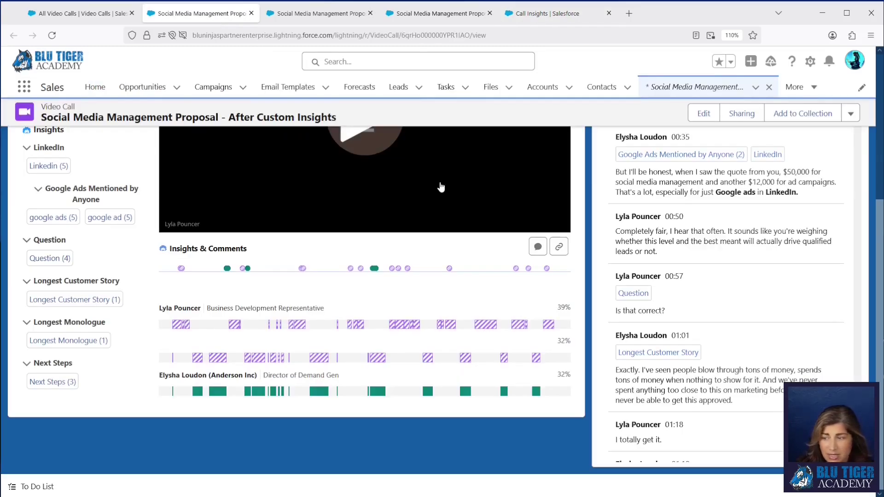
{"action": "scroll", "coordinate": [699, 275], "scroll_direction": "down", "scroll_amount": 4}
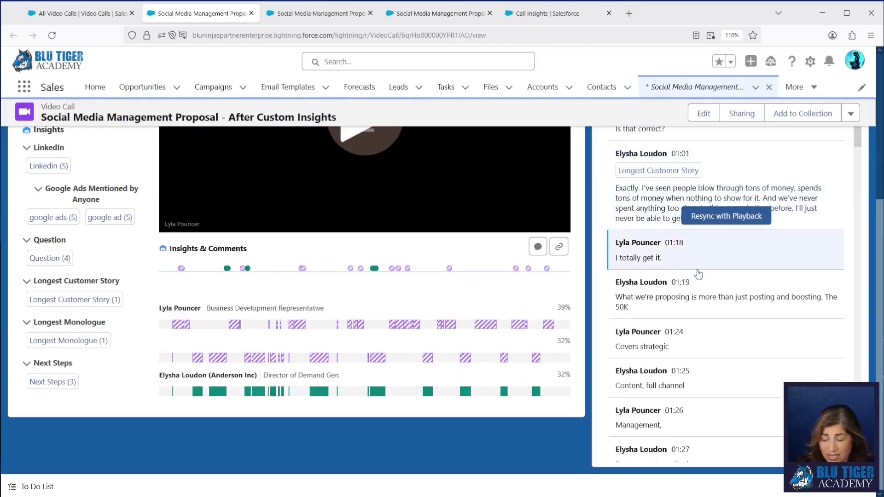
{"action": "scroll", "coordinate": [699, 274], "scroll_direction": "down", "scroll_amount": 5}
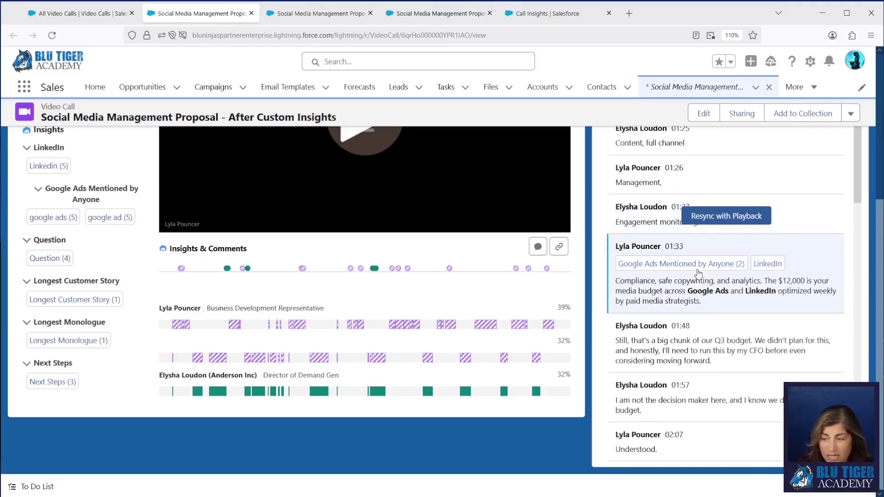
{"action": "left_click_drag", "start_coordinate": [684, 398], "coordinate": [783, 410]}
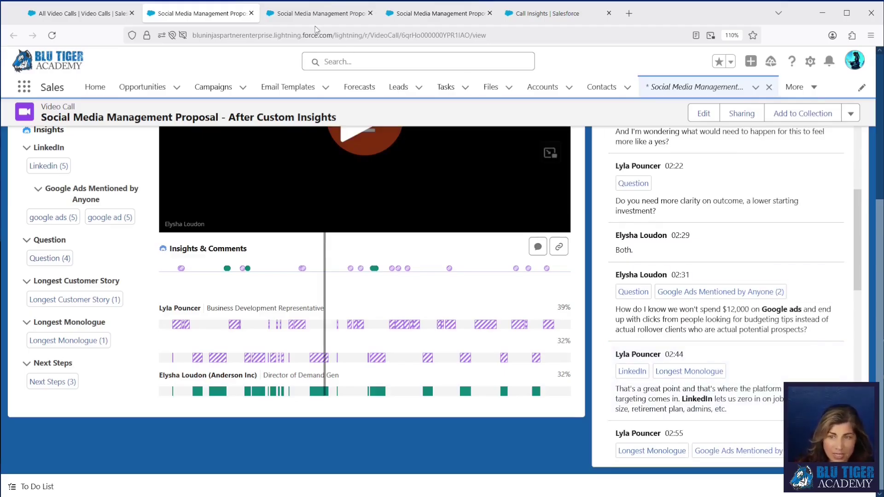
{"action": "left_click", "coordinate": [532, 19]}
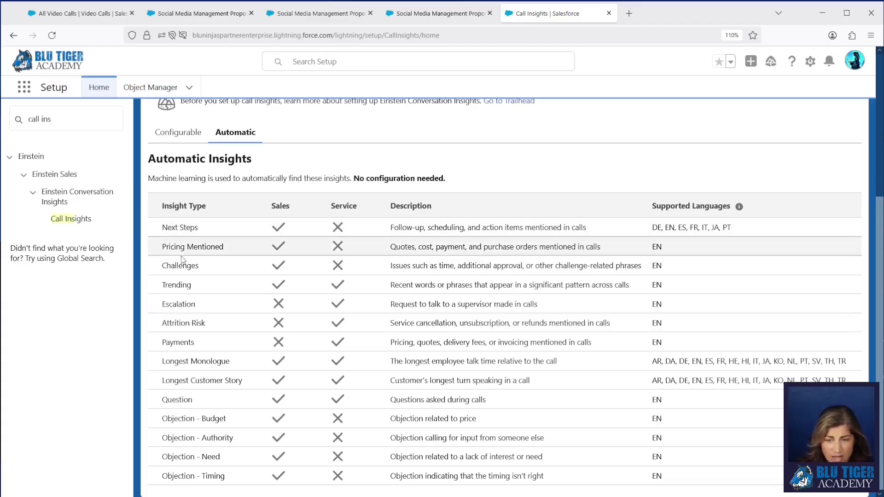
- Highlight the Challenges insight name and the Objection - Timing description in the table
{"action": "left_click_drag", "start_coordinate": [201, 272], "coordinate": [175, 270]}
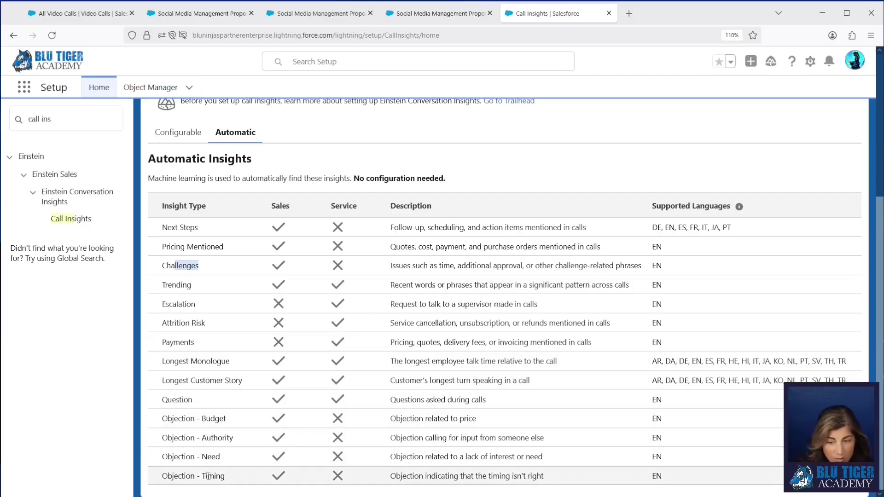
{"action": "left_click_drag", "start_coordinate": [545, 477], "coordinate": [490, 477]}
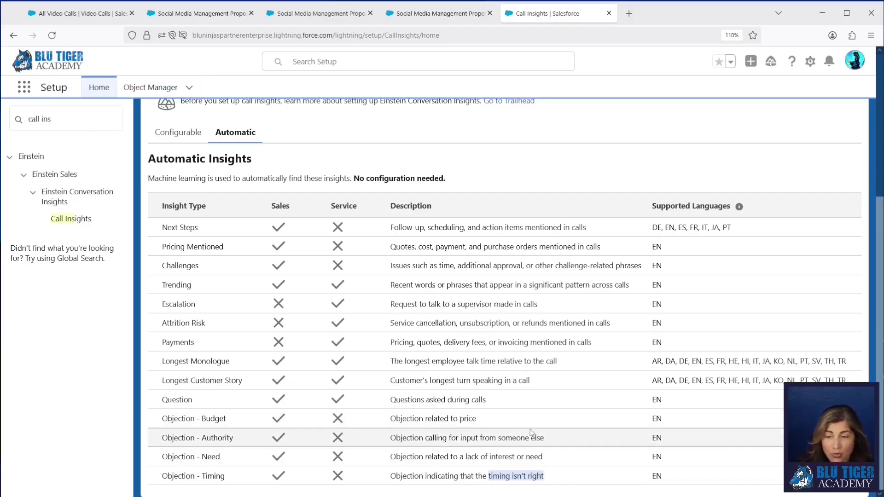
- Inspect the Objection No Authority and Objection Budget keyword settings unchanged, then return to the After Custom Insights call
{"action": "left_click", "coordinate": [178, 137]}
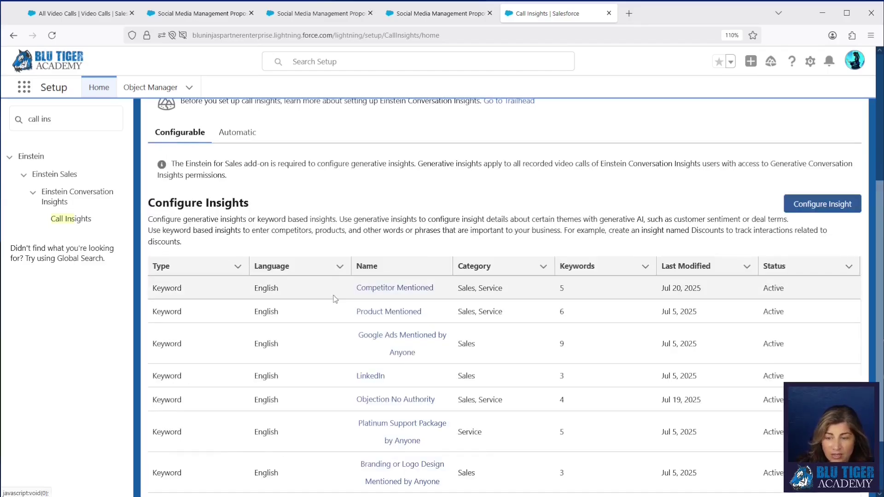
{"action": "left_click", "coordinate": [377, 404]}
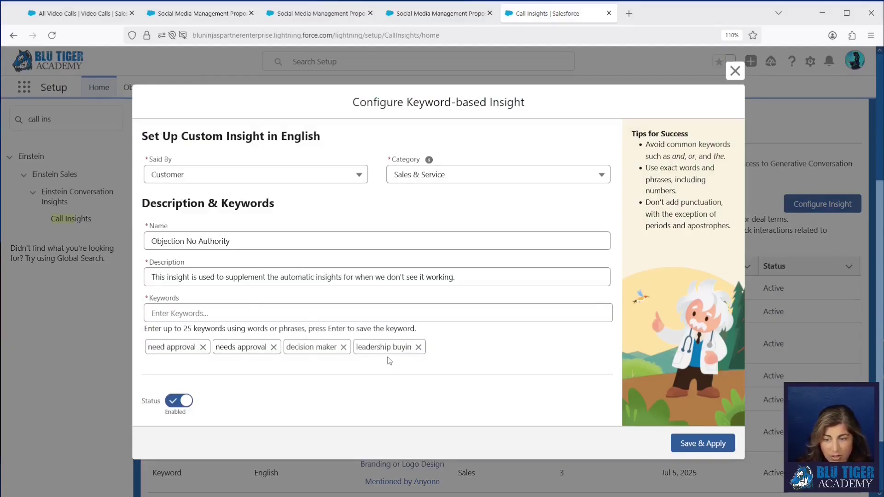
{"action": "left_click", "coordinate": [734, 71]}
{"action": "scroll", "coordinate": [414, 366], "scroll_direction": "down", "scroll_amount": 1}
{"action": "left_click", "coordinate": [399, 477]}
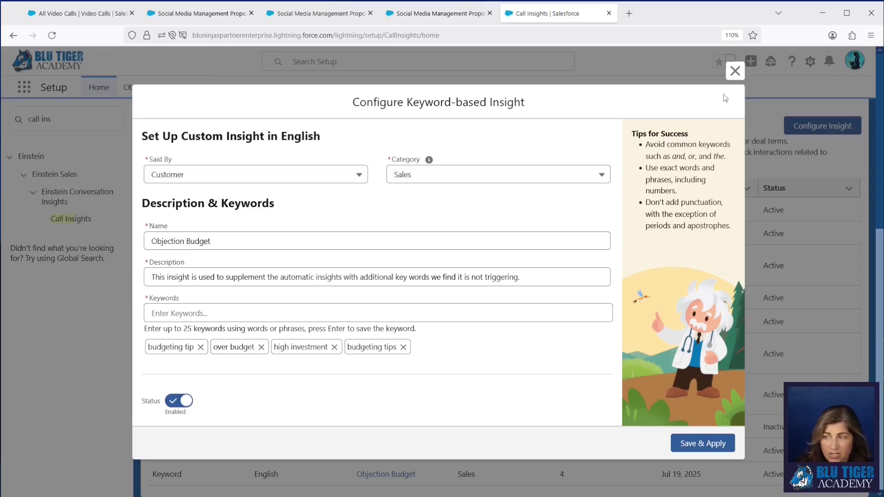
{"action": "left_click", "coordinate": [735, 71]}
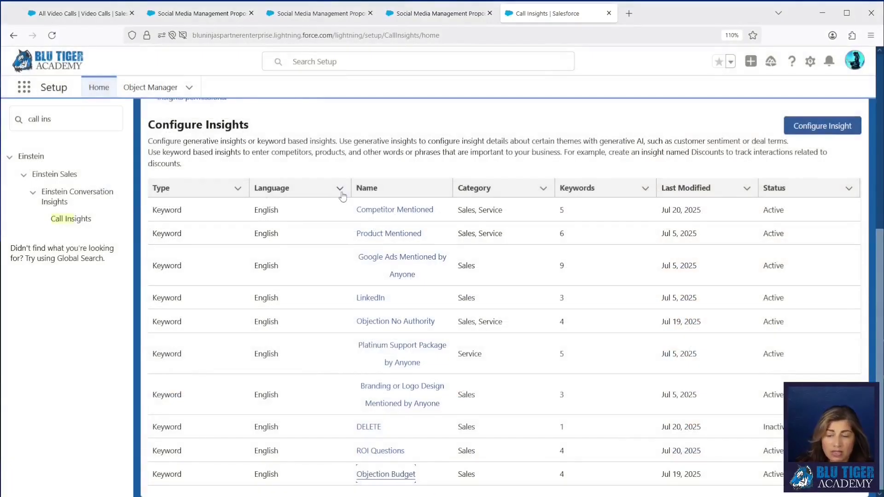
{"action": "left_click", "coordinate": [195, 19]}
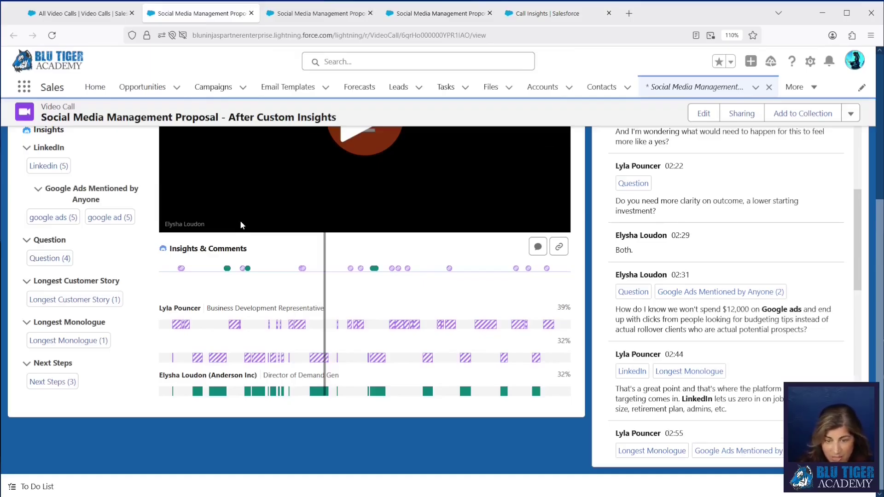
- Scroll through the Insights panel of the 4 Hours After Custom Insights call
{"action": "key", "text": "ctrl+Tab"}
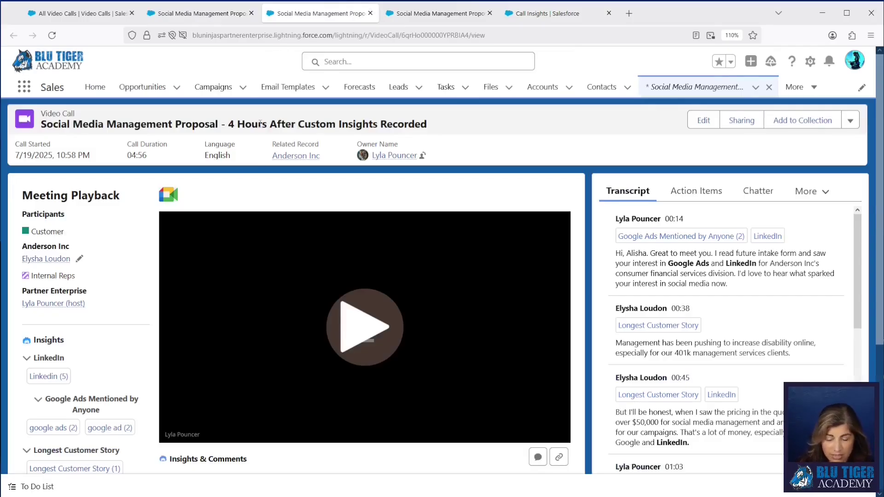
{"action": "scroll", "coordinate": [122, 302], "scroll_direction": "down", "scroll_amount": 5}
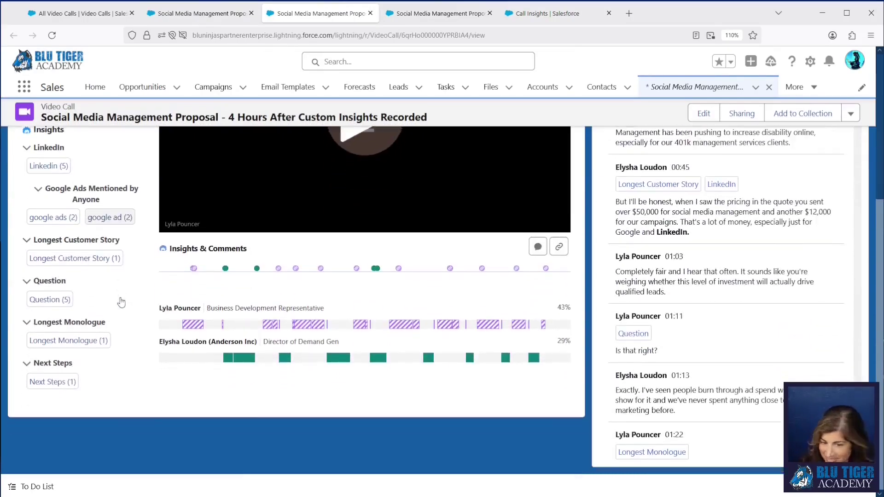
{"action": "scroll", "coordinate": [122, 302], "scroll_direction": "up", "scroll_amount": 5}
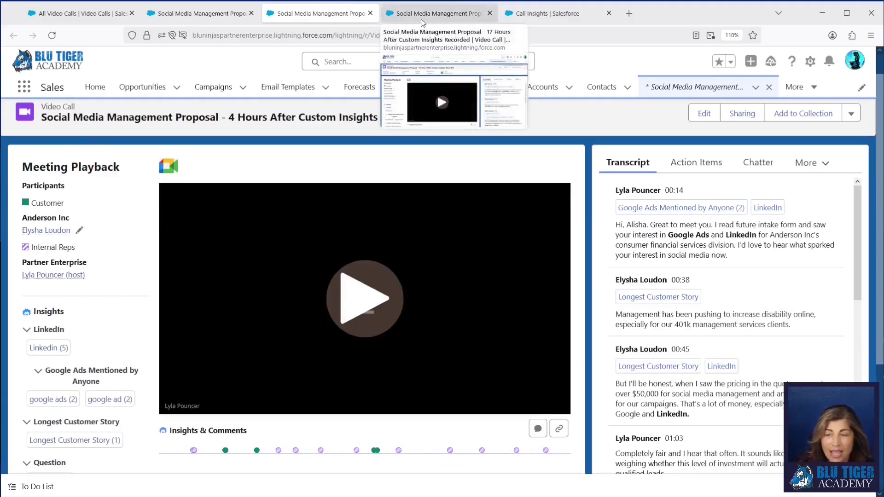
- Review the 17 Hours After Custom Insights call's insights, then go back to the Call Insights list
{"action": "left_click", "coordinate": [422, 18]}
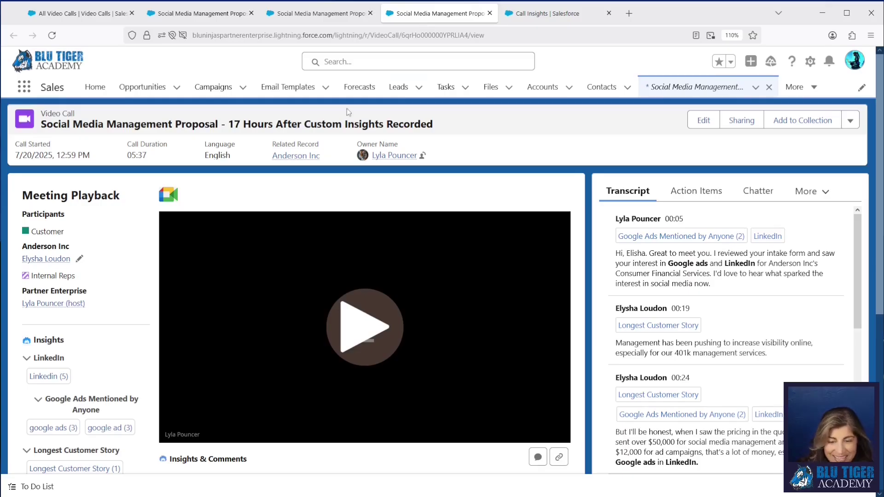
{"action": "scroll", "coordinate": [106, 302], "scroll_direction": "down", "scroll_amount": 2}
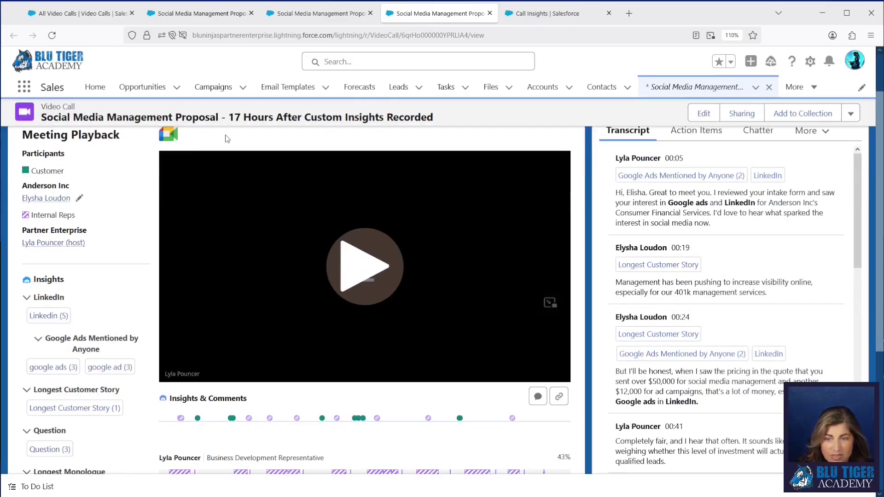
{"action": "scroll", "coordinate": [115, 358], "scroll_direction": "down", "scroll_amount": 4}
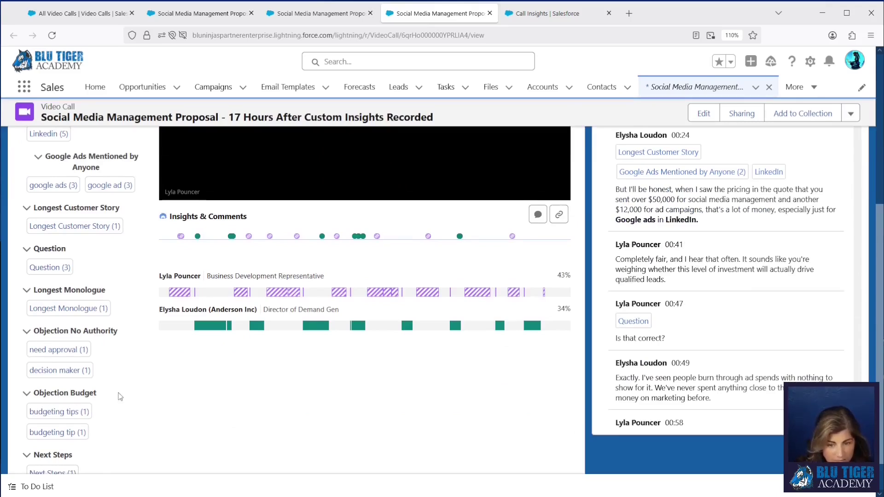
{"action": "scroll", "coordinate": [120, 397], "scroll_direction": "up", "scroll_amount": 6}
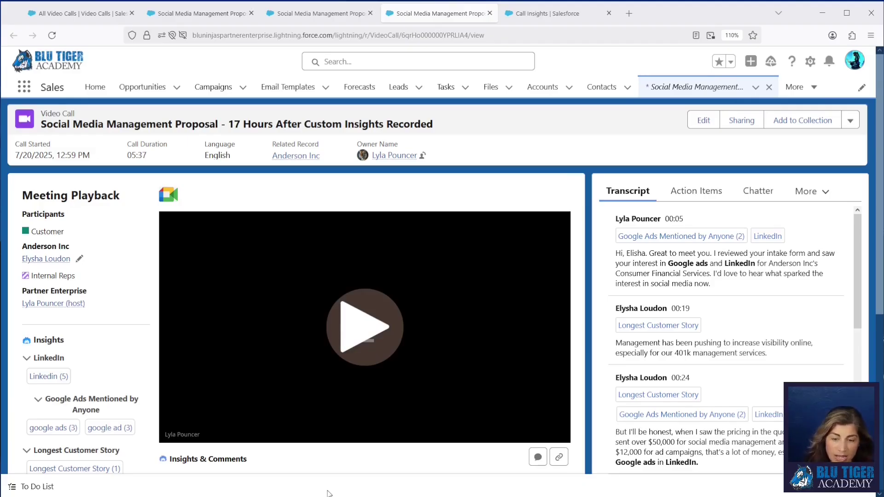
{"action": "scroll", "coordinate": [93, 341], "scroll_direction": "down", "scroll_amount": 2}
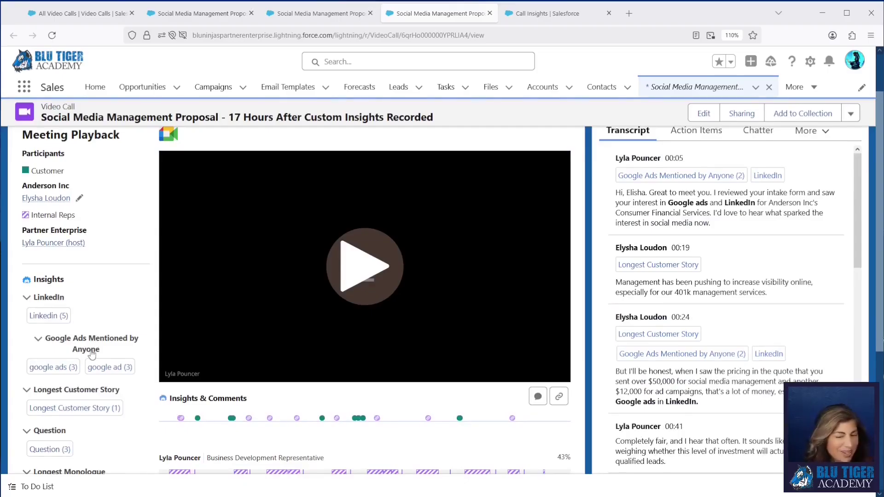
{"action": "scroll", "coordinate": [91, 354], "scroll_direction": "down", "scroll_amount": 2}
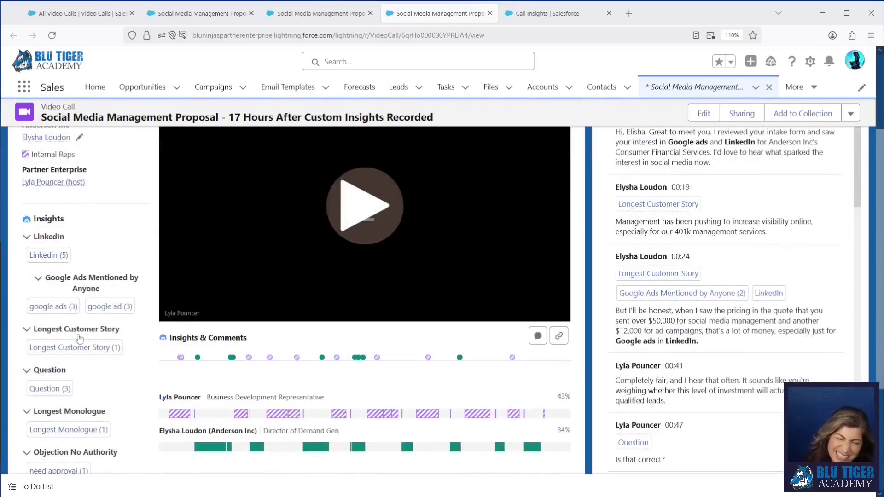
{"action": "scroll", "coordinate": [67, 287], "scroll_direction": "up", "scroll_amount": 2}
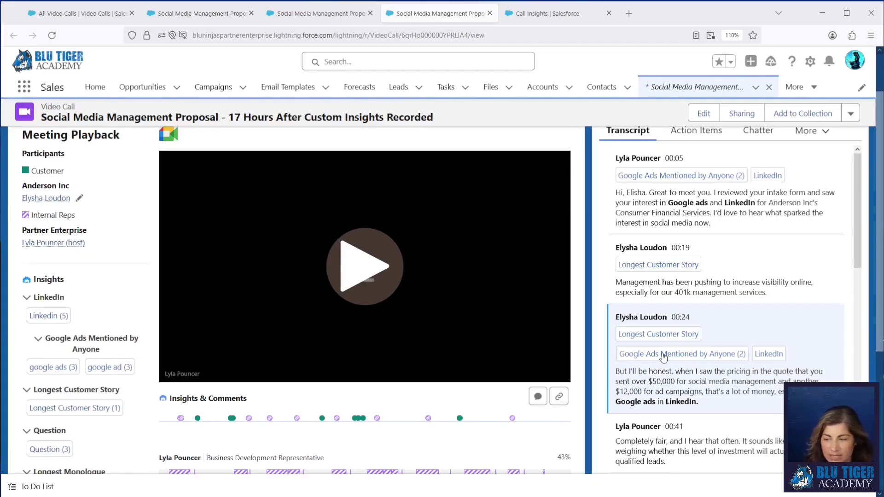
{"action": "left_click", "coordinate": [537, 14]}
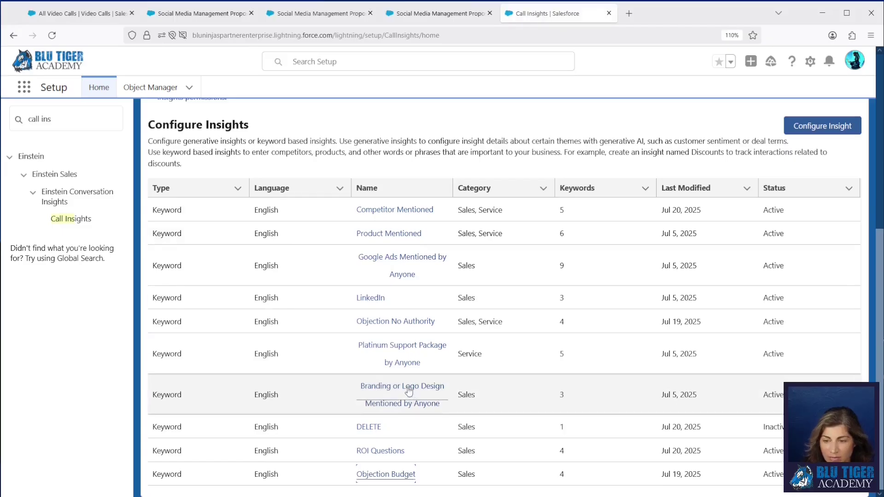
- Rename the 'Google Ads Mentioned by Anyone' insight to 'Google Ads' and save & apply it
{"action": "left_click", "coordinate": [389, 257]}
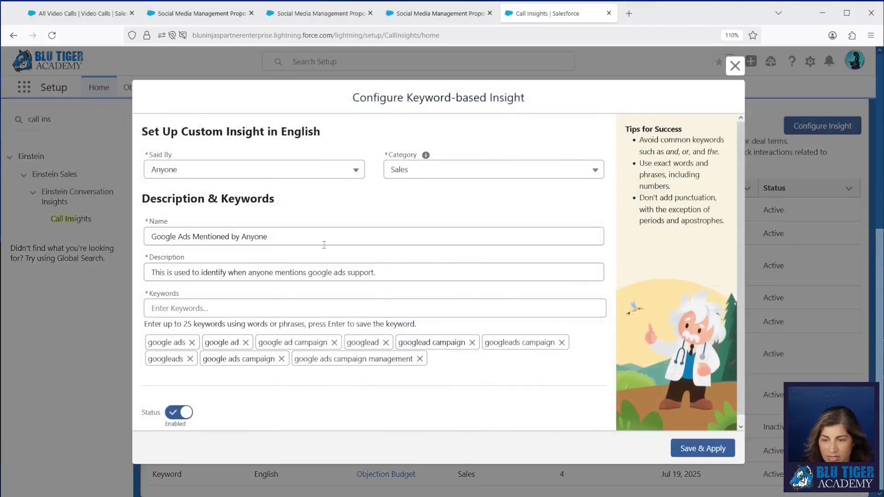
{"action": "left_click", "coordinate": [308, 237]}
{"action": "key", "text": "BackSpace"}
{"action": "key", "text": "BackSpace"}
{"action": "key", "text": "BackSpace"}
{"action": "key", "text": "BackSpace"}
{"action": "key", "text": "BackSpace"}
{"action": "key", "text": "BackSpace"}
{"action": "key", "text": "BackSpace"}
{"action": "key", "text": "BackSpace"}
{"action": "key", "text": "BackSpace"}
{"action": "key", "text": "BackSpace"}
{"action": "key", "text": "BackSpace"}
{"action": "key", "text": "BackSpace"}
{"action": "key", "text": "BackSpace"}
{"action": "key", "text": "BackSpace"}
{"action": "key", "text": "BackSpace"}
{"action": "key", "text": "BackSpace"}
{"action": "key", "text": "BackSpace"}
{"action": "key", "text": "BackSpace"}
{"action": "key", "text": "BackSpace"}
{"action": "key", "text": "BackSpace"}
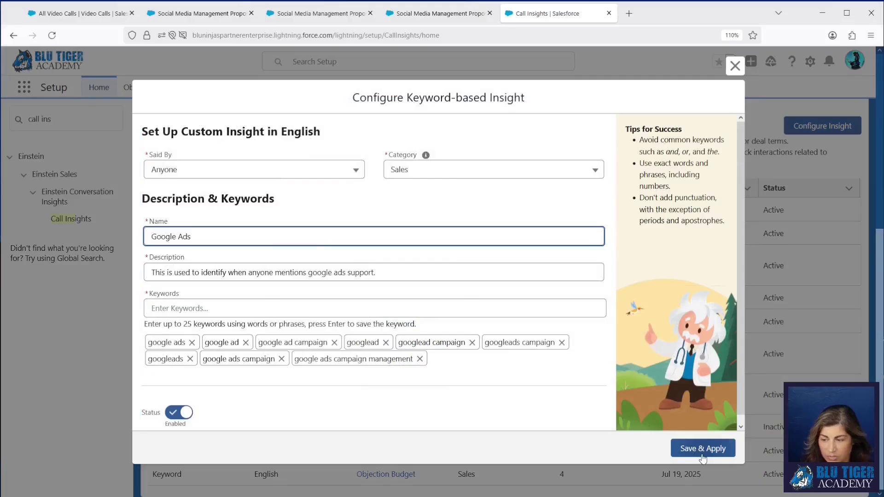
{"action": "left_click", "coordinate": [702, 454]}
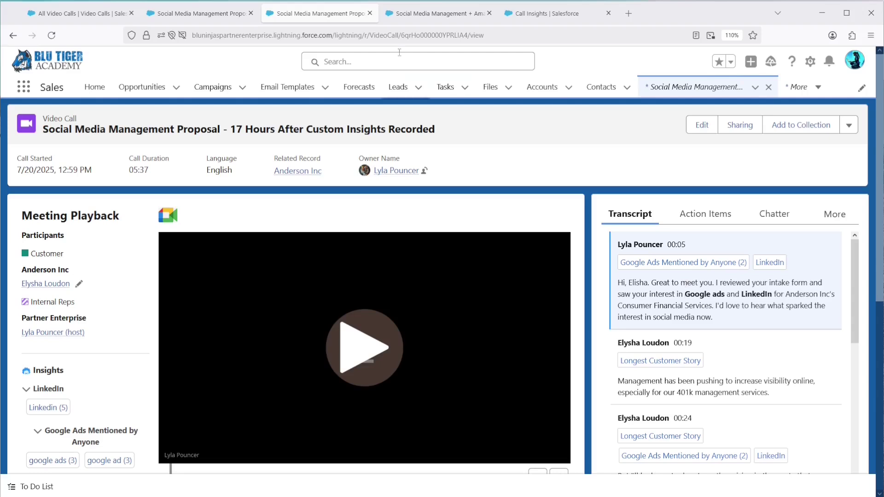
{"action": "left_click", "coordinate": [415, 16]}
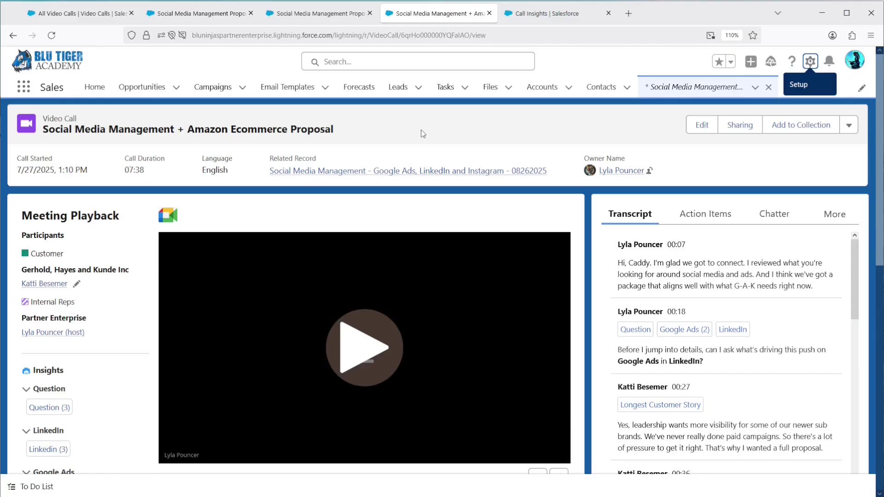
{"action": "scroll", "coordinate": [101, 330], "scroll_direction": "down", "scroll_amount": 3}
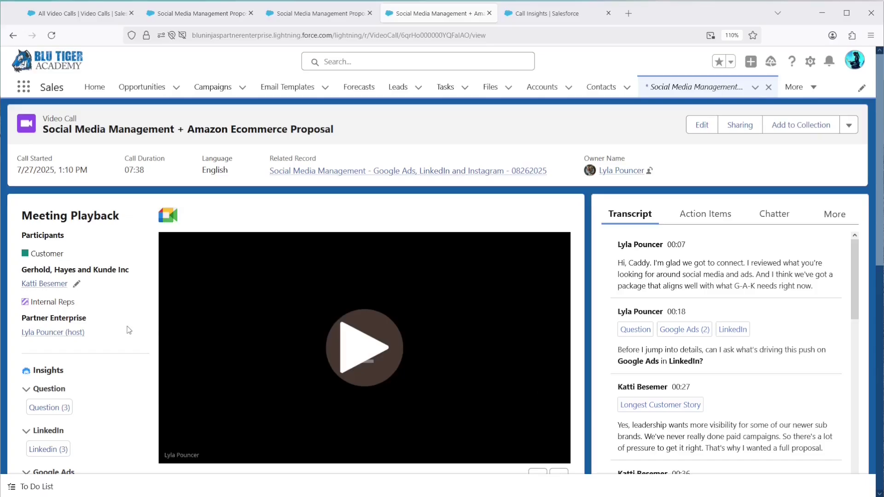
{"action": "scroll", "coordinate": [129, 330], "scroll_direction": "down", "scroll_amount": 8}
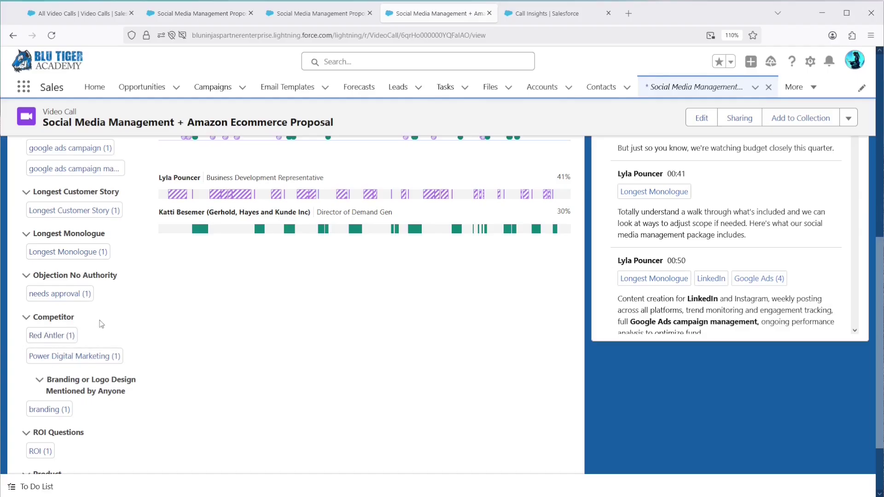
{"action": "scroll", "coordinate": [100, 323], "scroll_direction": "down", "scroll_amount": 3}
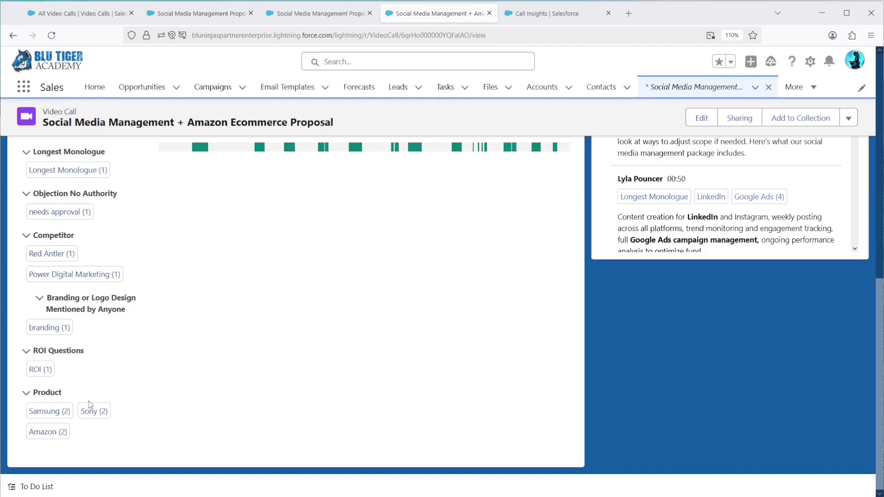
{"action": "scroll", "coordinate": [89, 401], "scroll_direction": "up", "scroll_amount": 4}
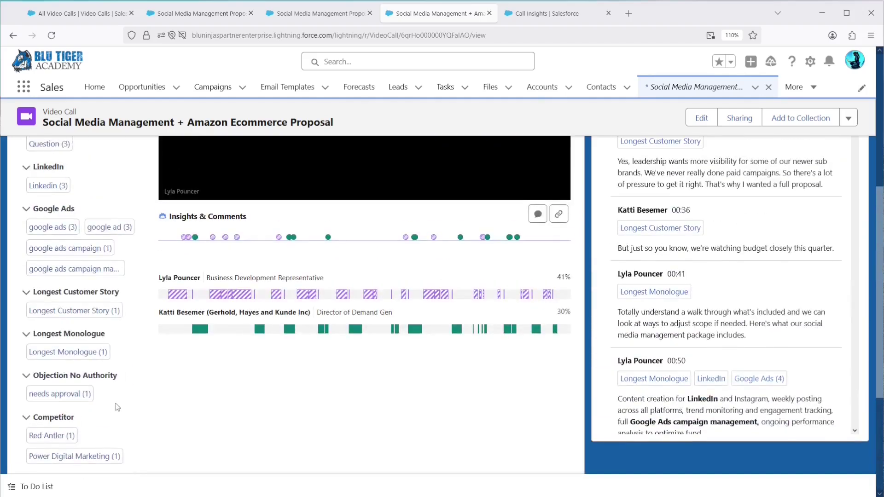
{"action": "scroll", "coordinate": [118, 408], "scroll_direction": "up", "scroll_amount": 3}
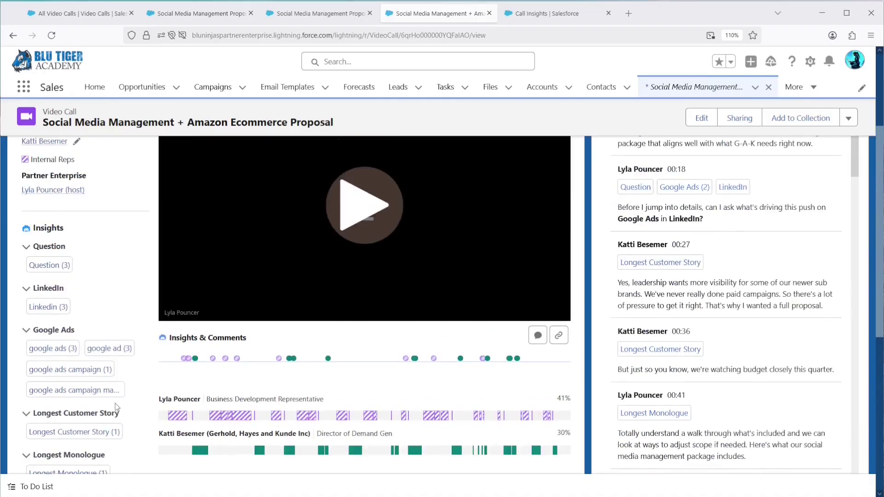